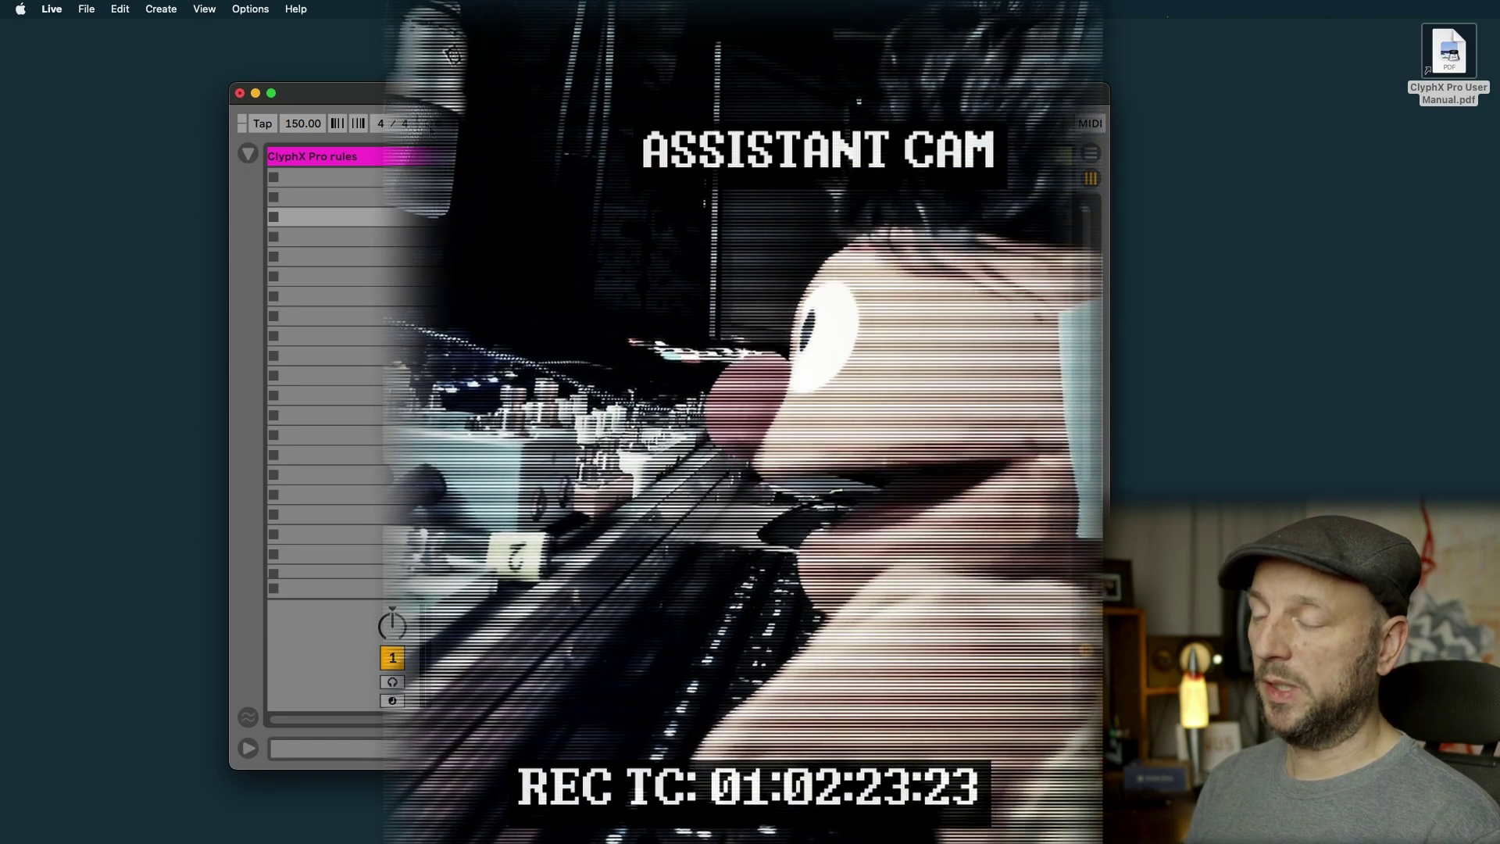
Step: Switch to the ClyphX Pro User Manual in Preview and search it for "metrono"
{"action": "left_click", "coordinate": [1142, 255]}
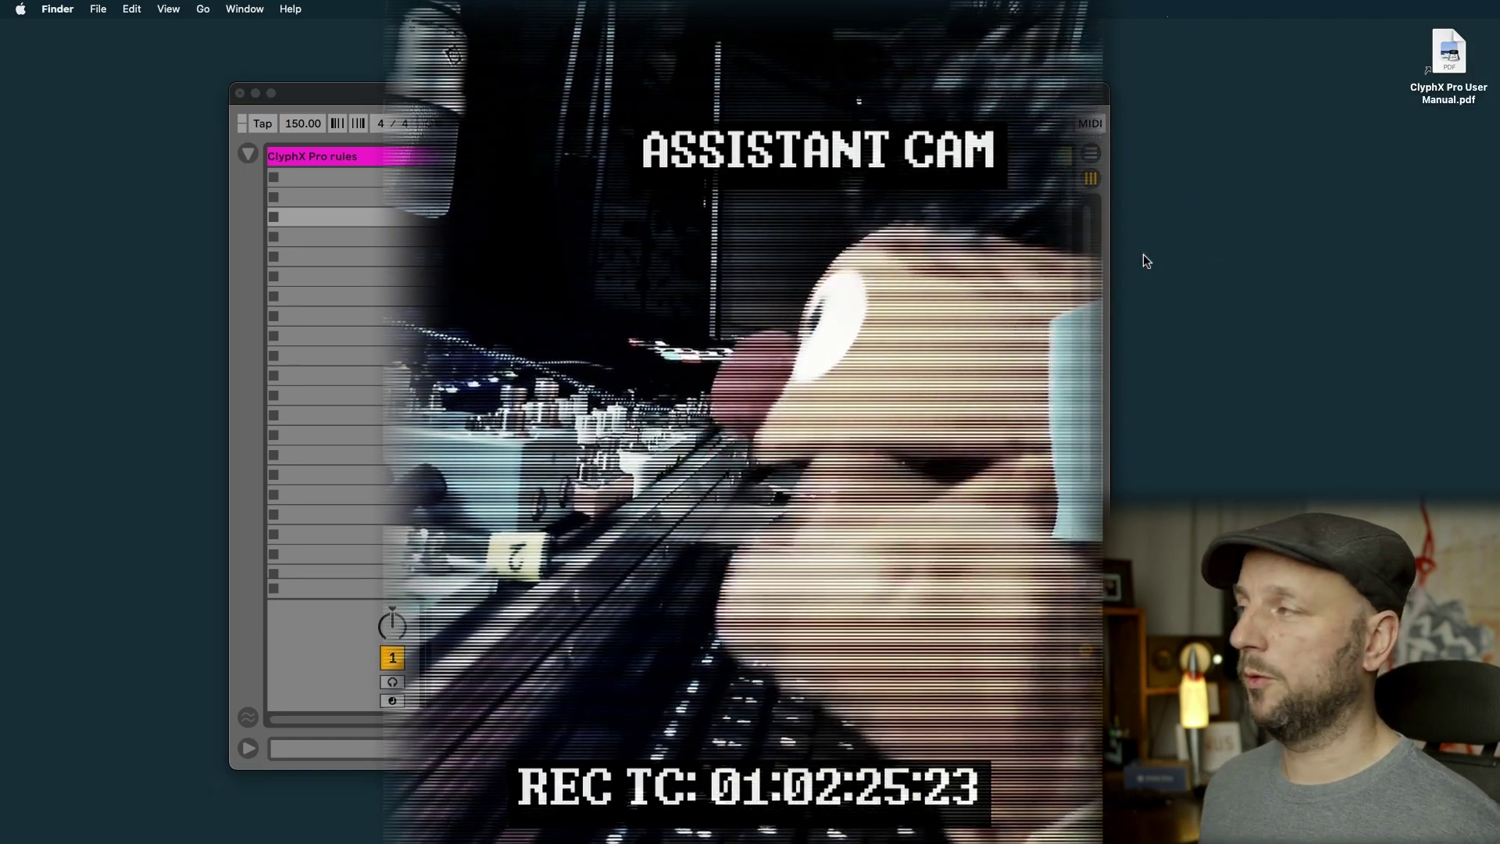
{"action": "key", "text": "super+Tab"}
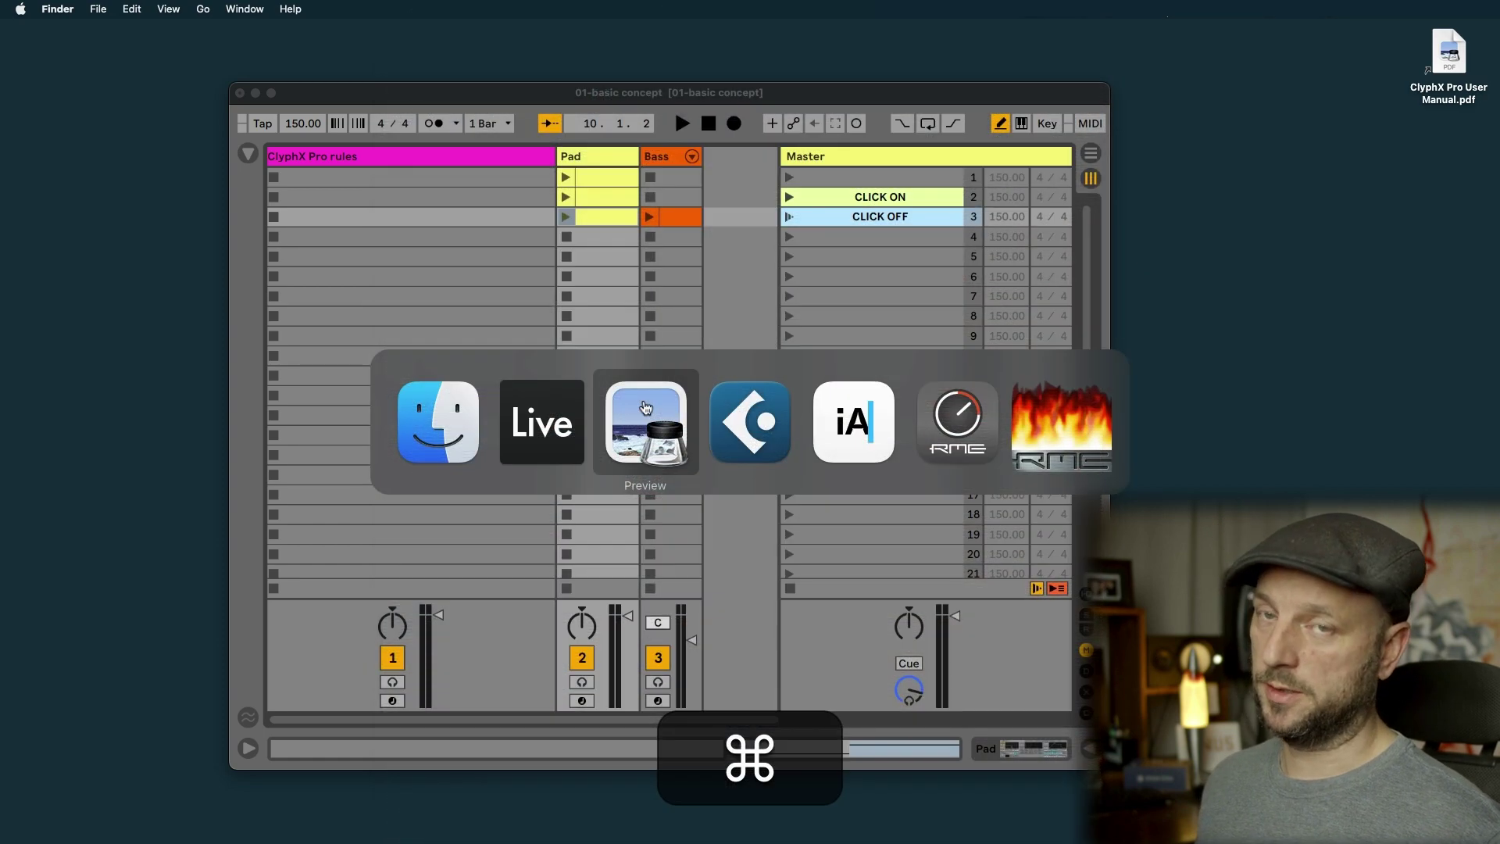
{"action": "left_click", "coordinate": [645, 407]}
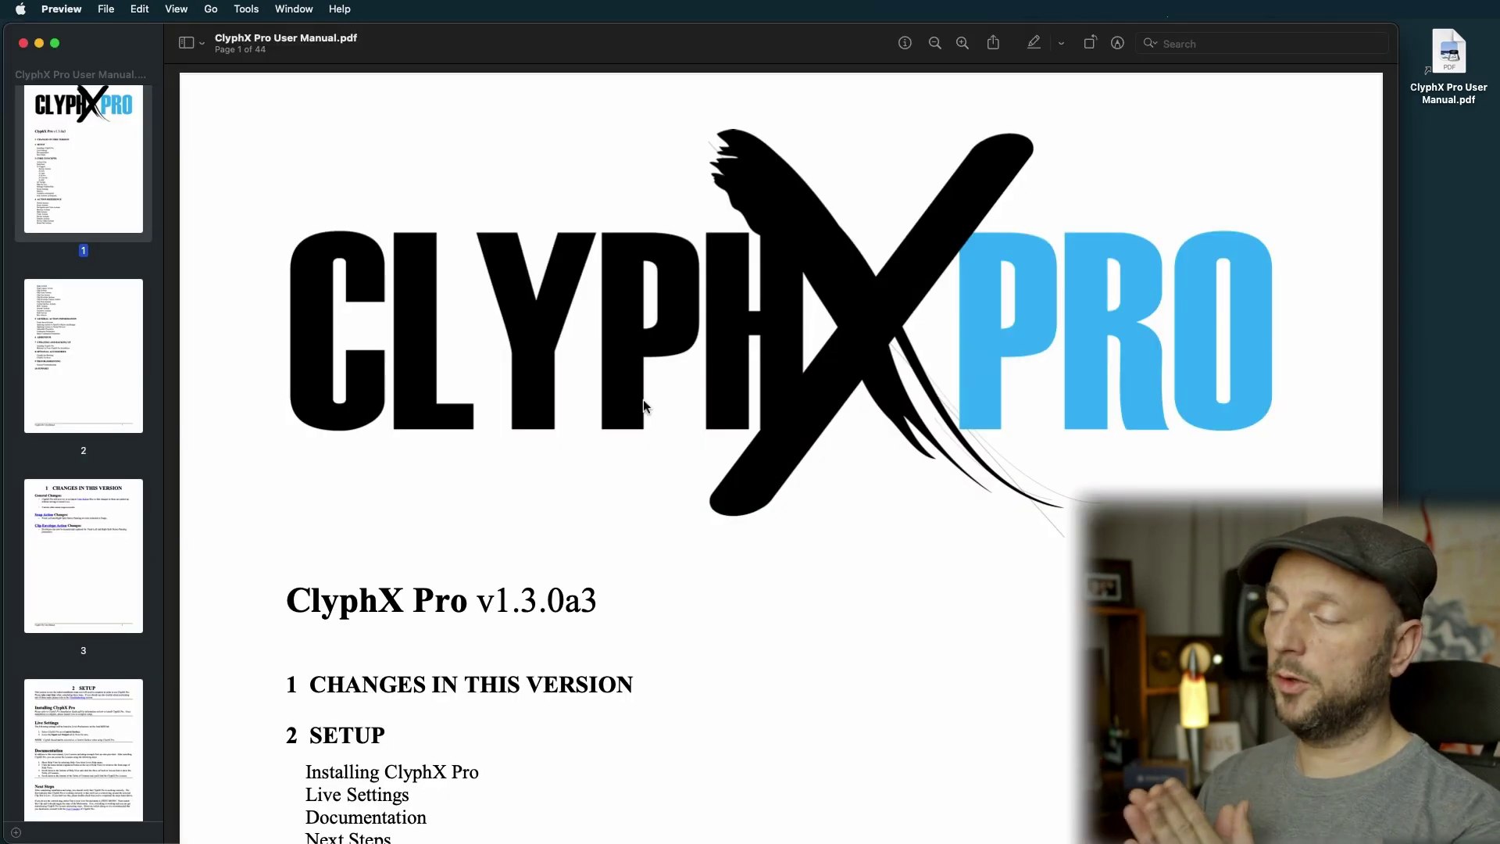
{"action": "key", "text": "super+f"}
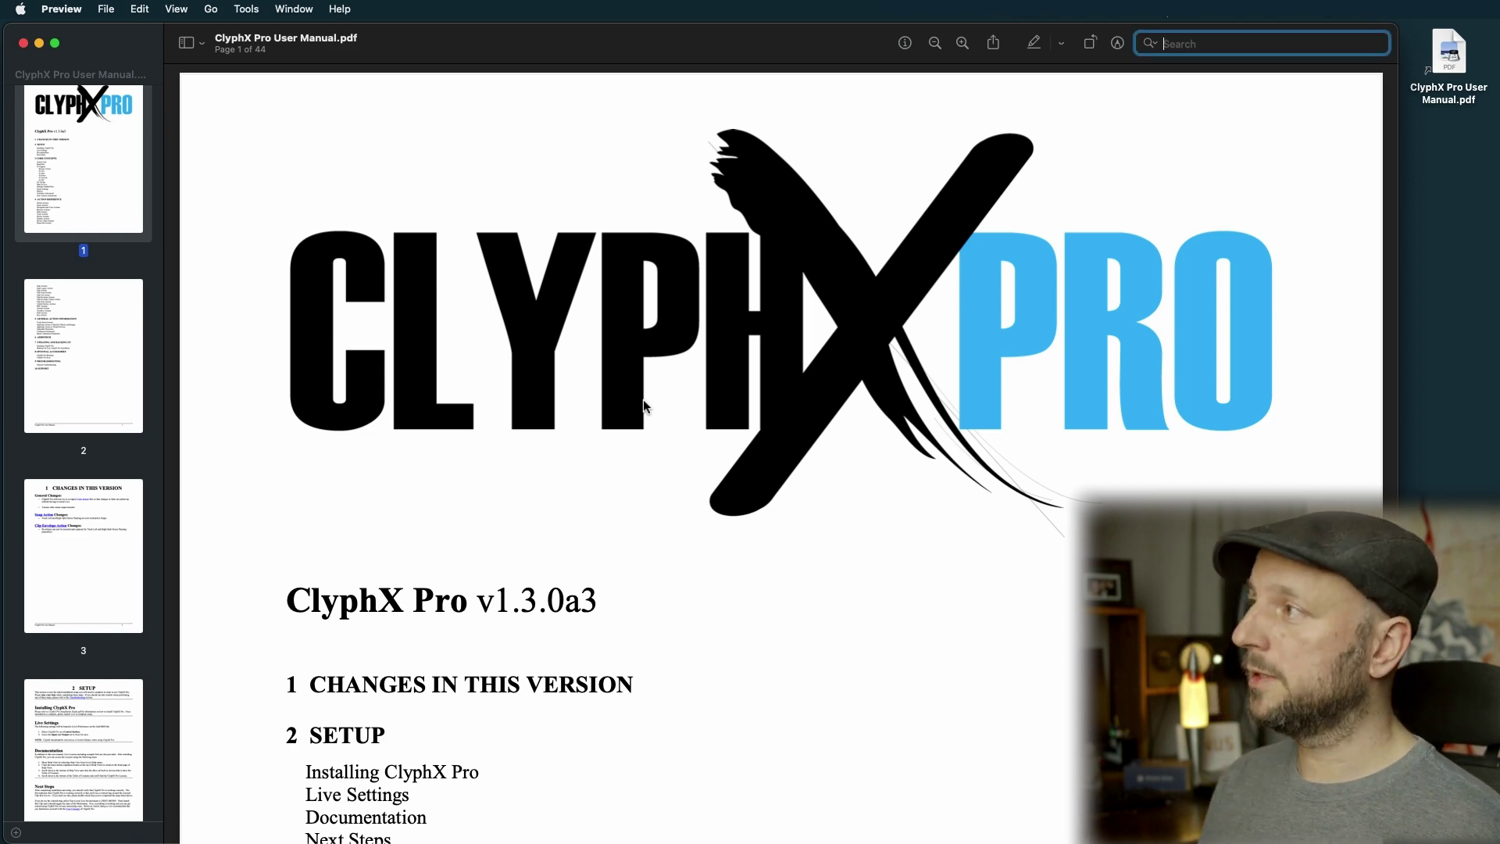
{"action": "type", "text": "metro"}
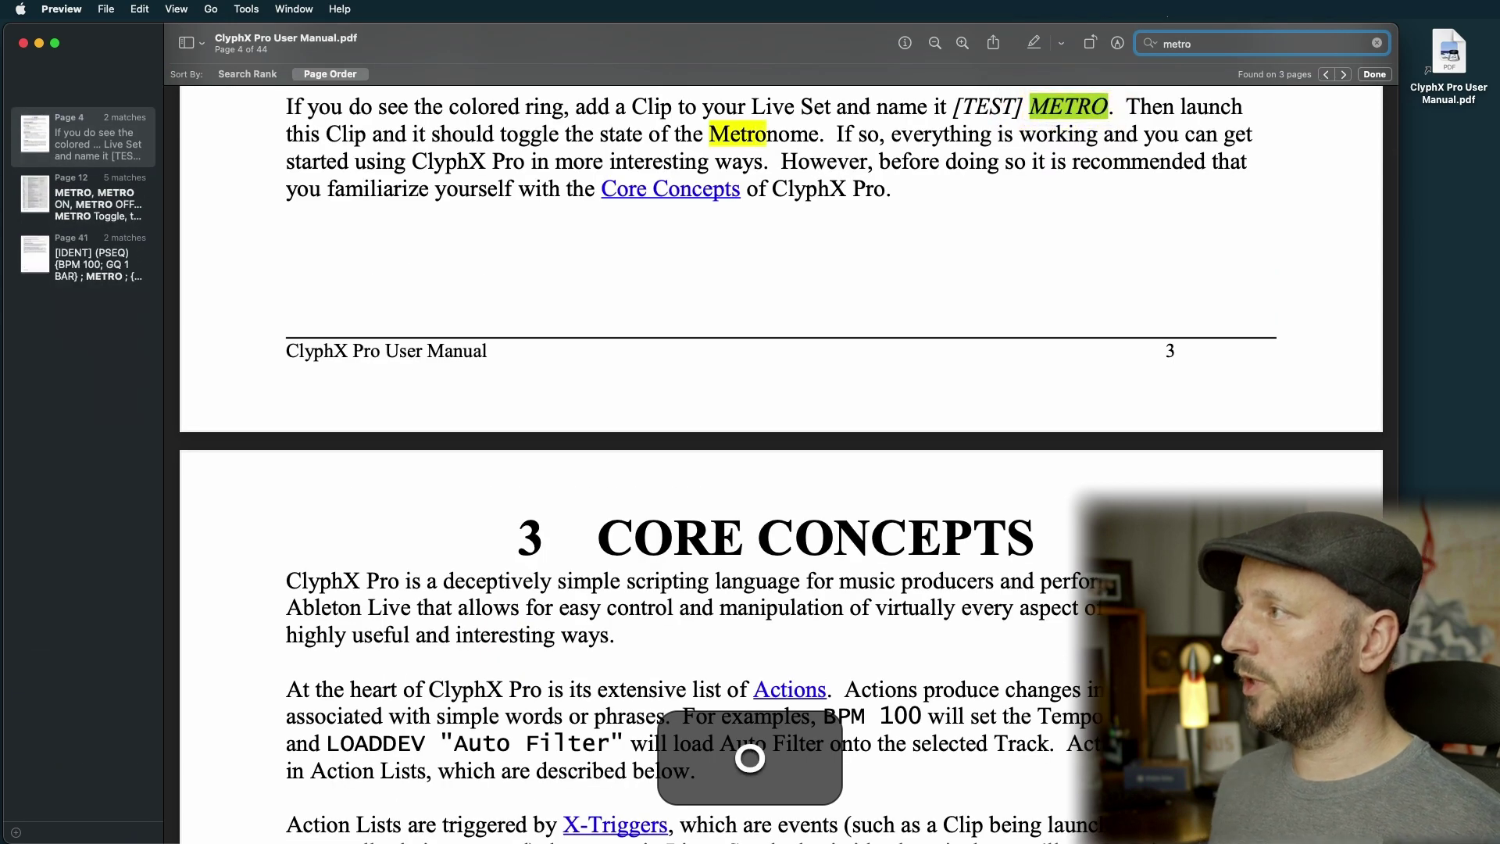
{"action": "type", "text": "no"}
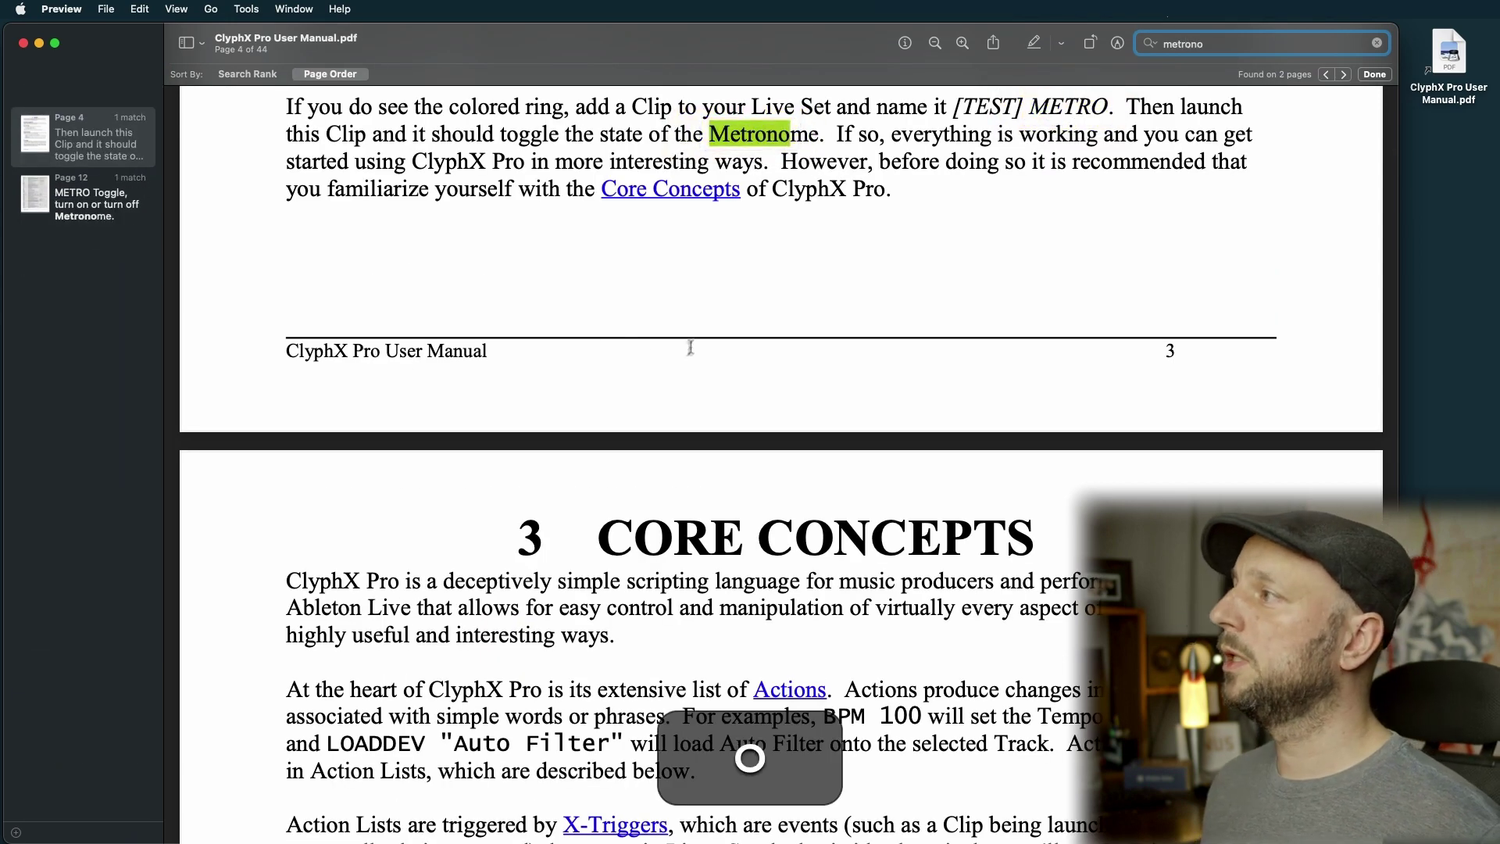
Step: Go to the page 12 match describing the METRO action and clear the search
{"action": "left_click", "coordinate": [104, 196]}
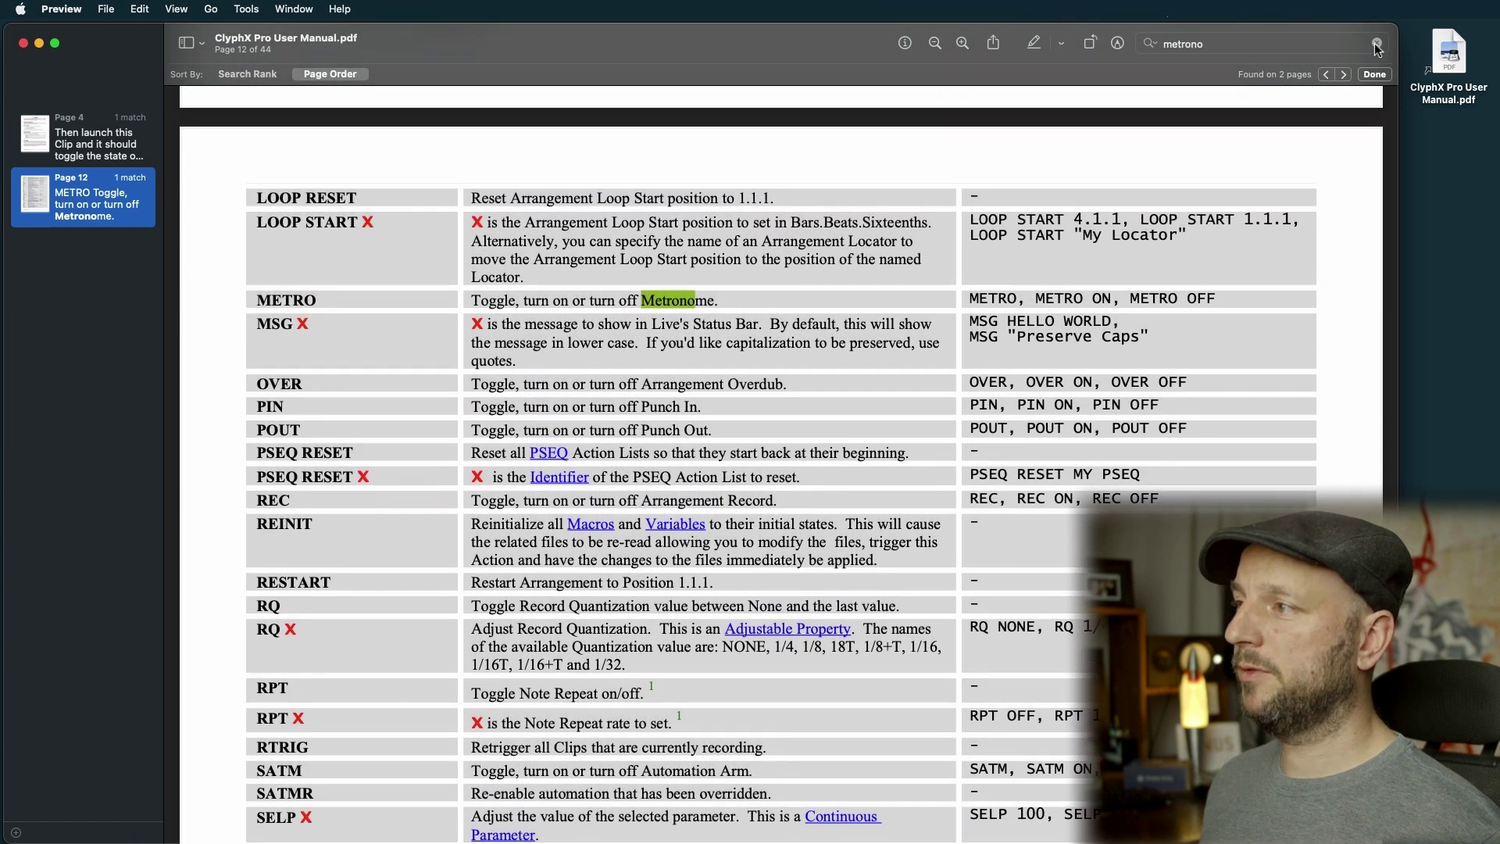
{"action": "left_click", "coordinate": [1377, 45]}
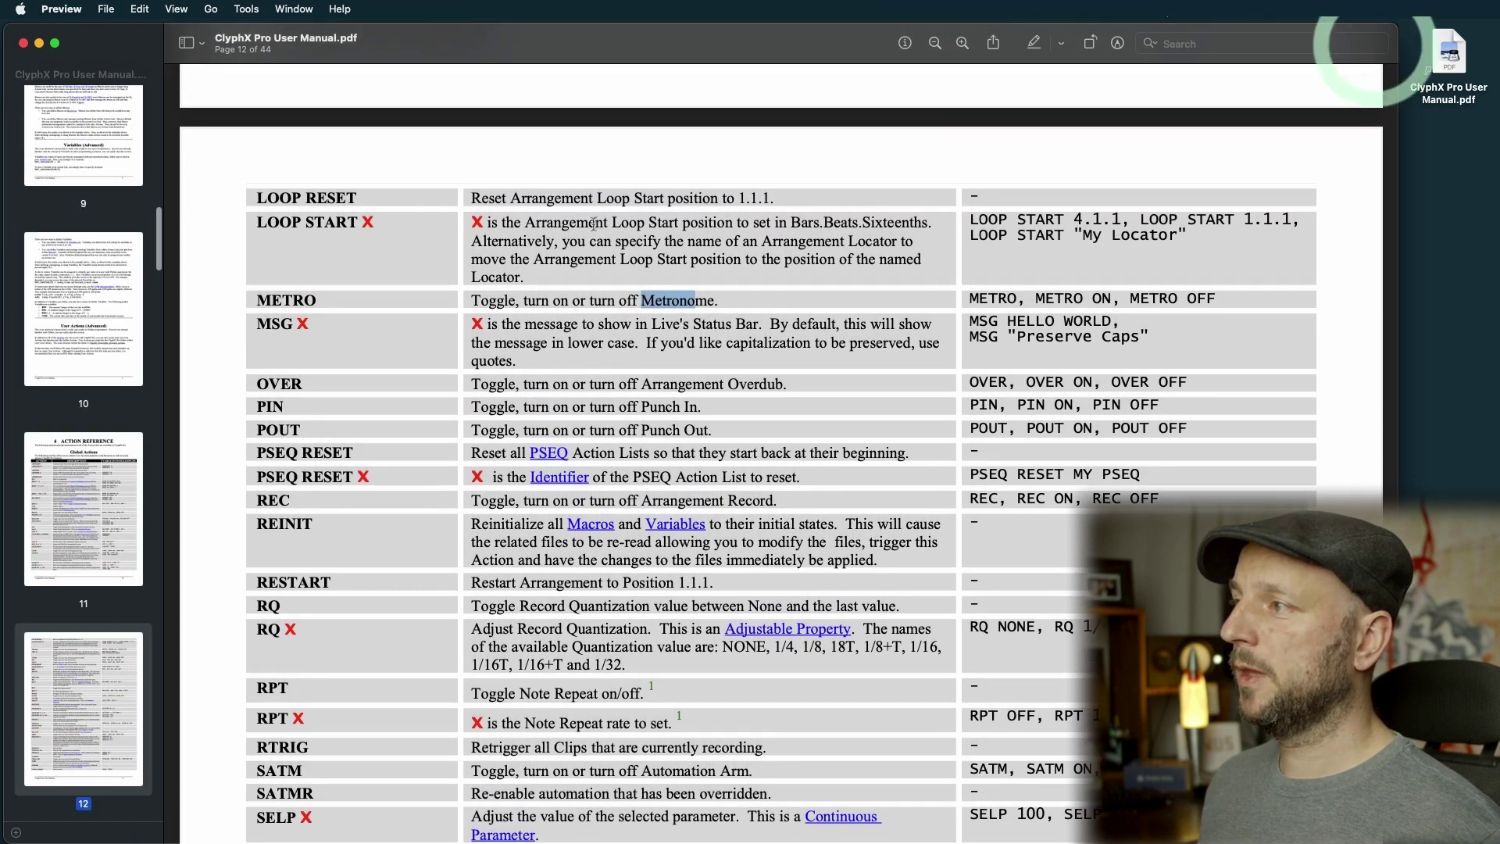
{"action": "left_click", "coordinate": [452, 298]}
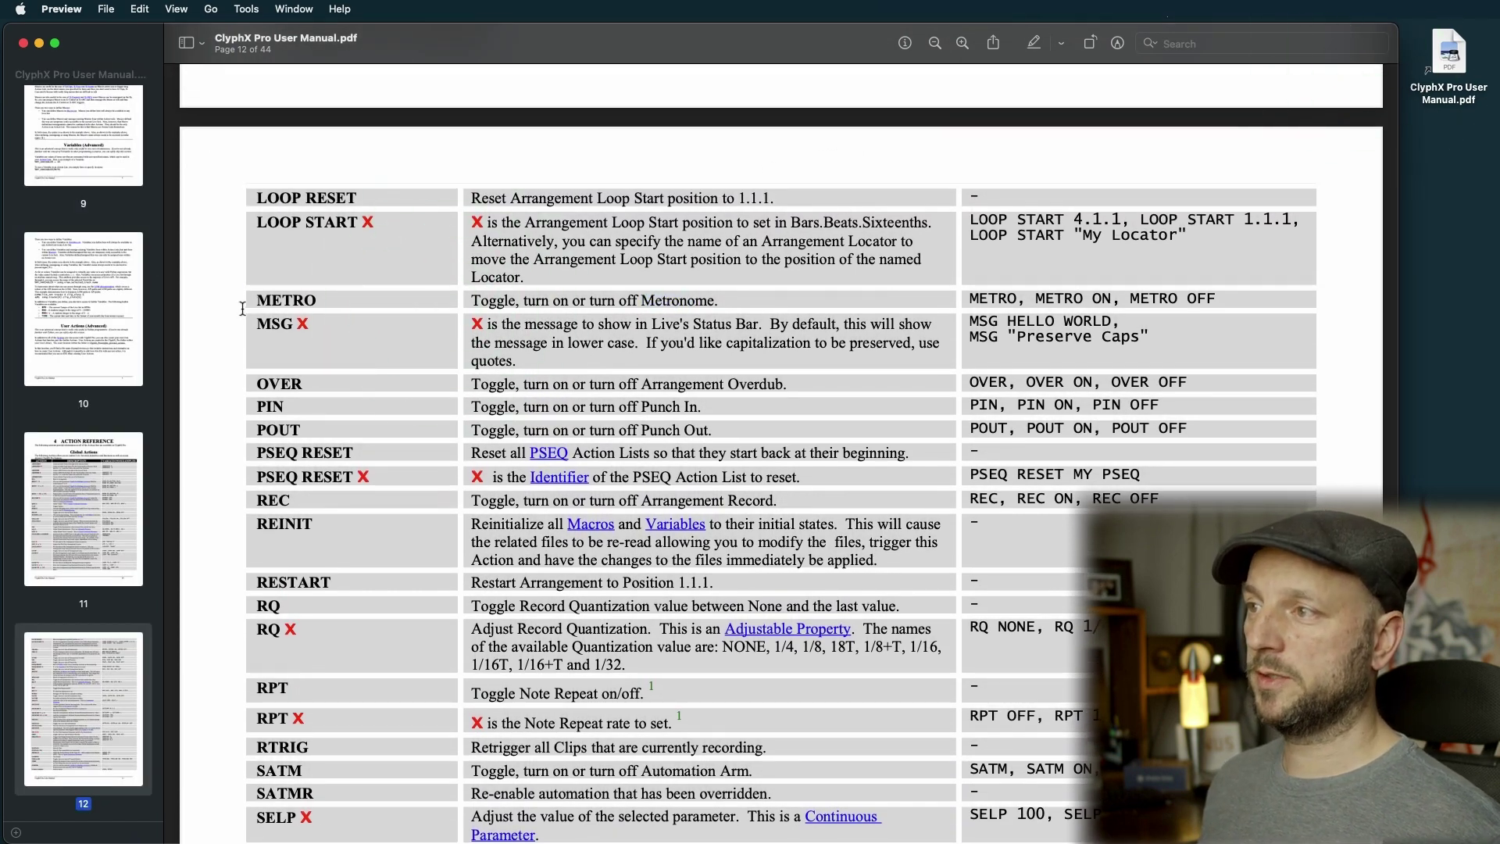
Step: Switch to Ableton Live and run the METRO action twice through the ClyphX Pro action prompt
{"action": "key", "text": "super"}
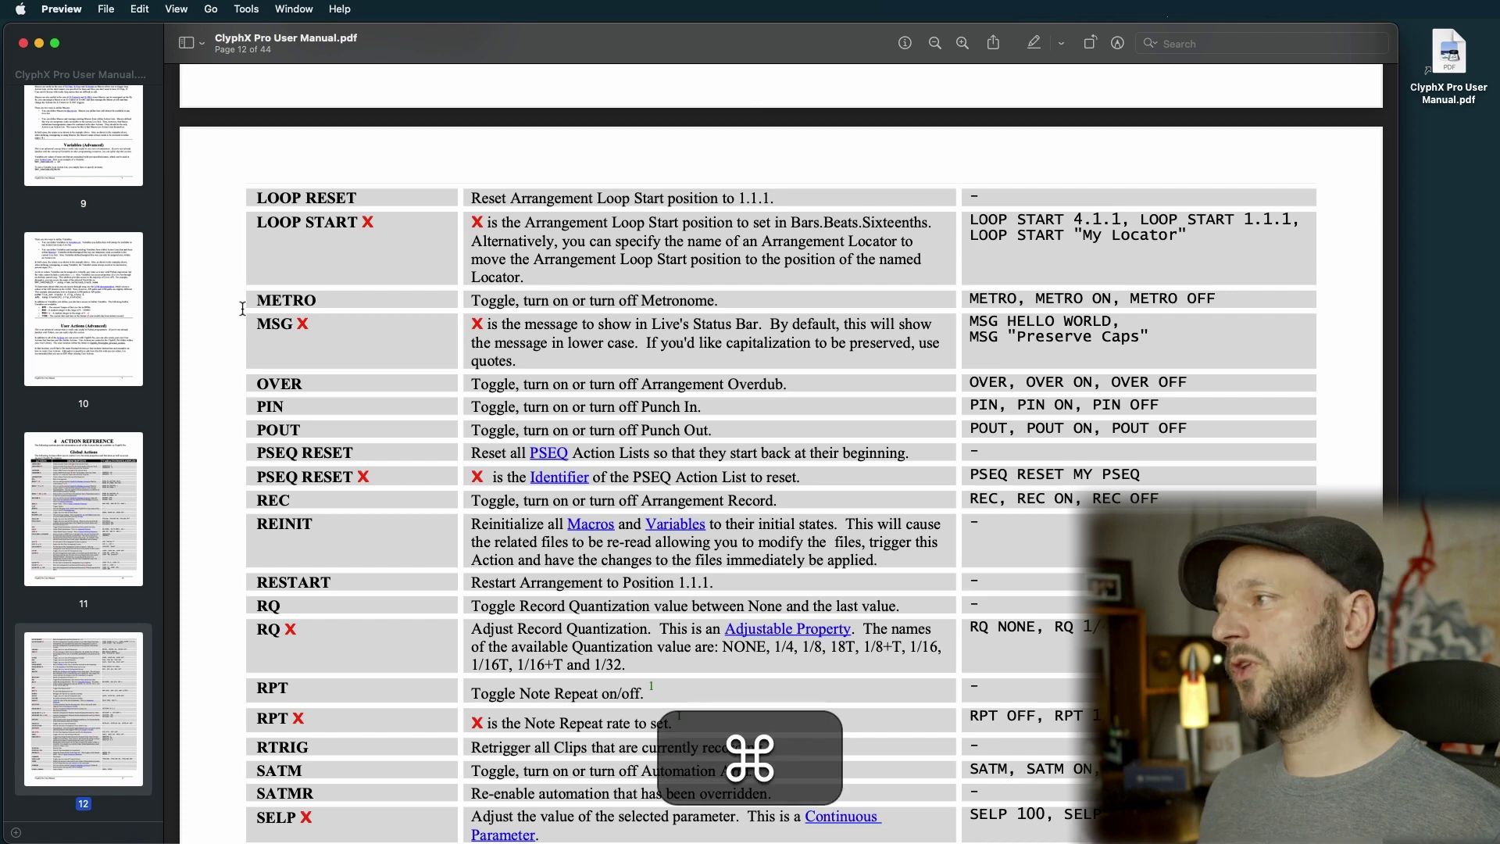
{"action": "key", "text": "super+Tab"}
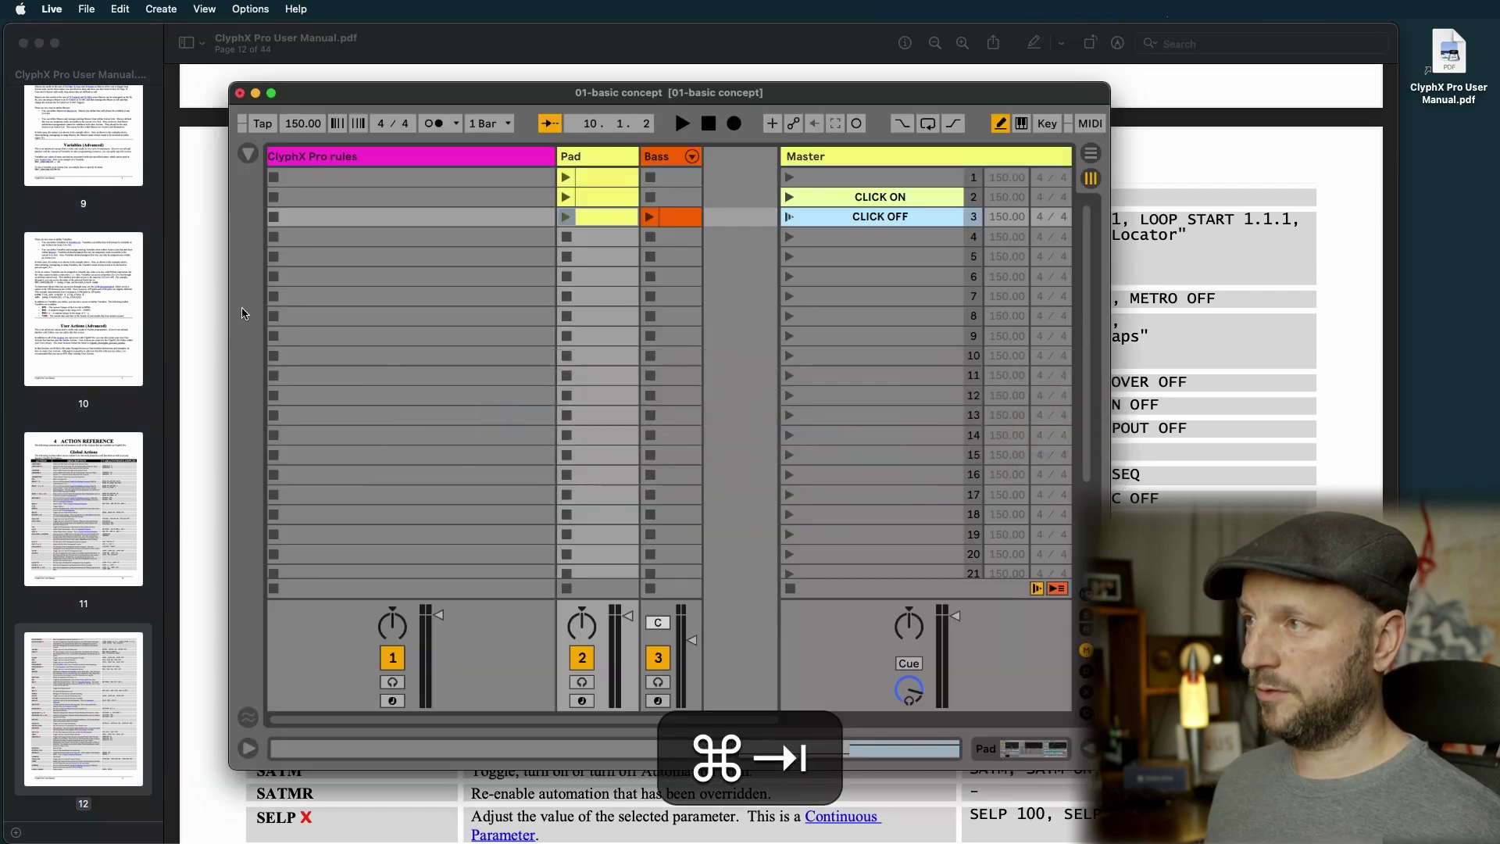
{"action": "key", "text": "shift+super+x"}
{"action": "type", "text": "METRO"}
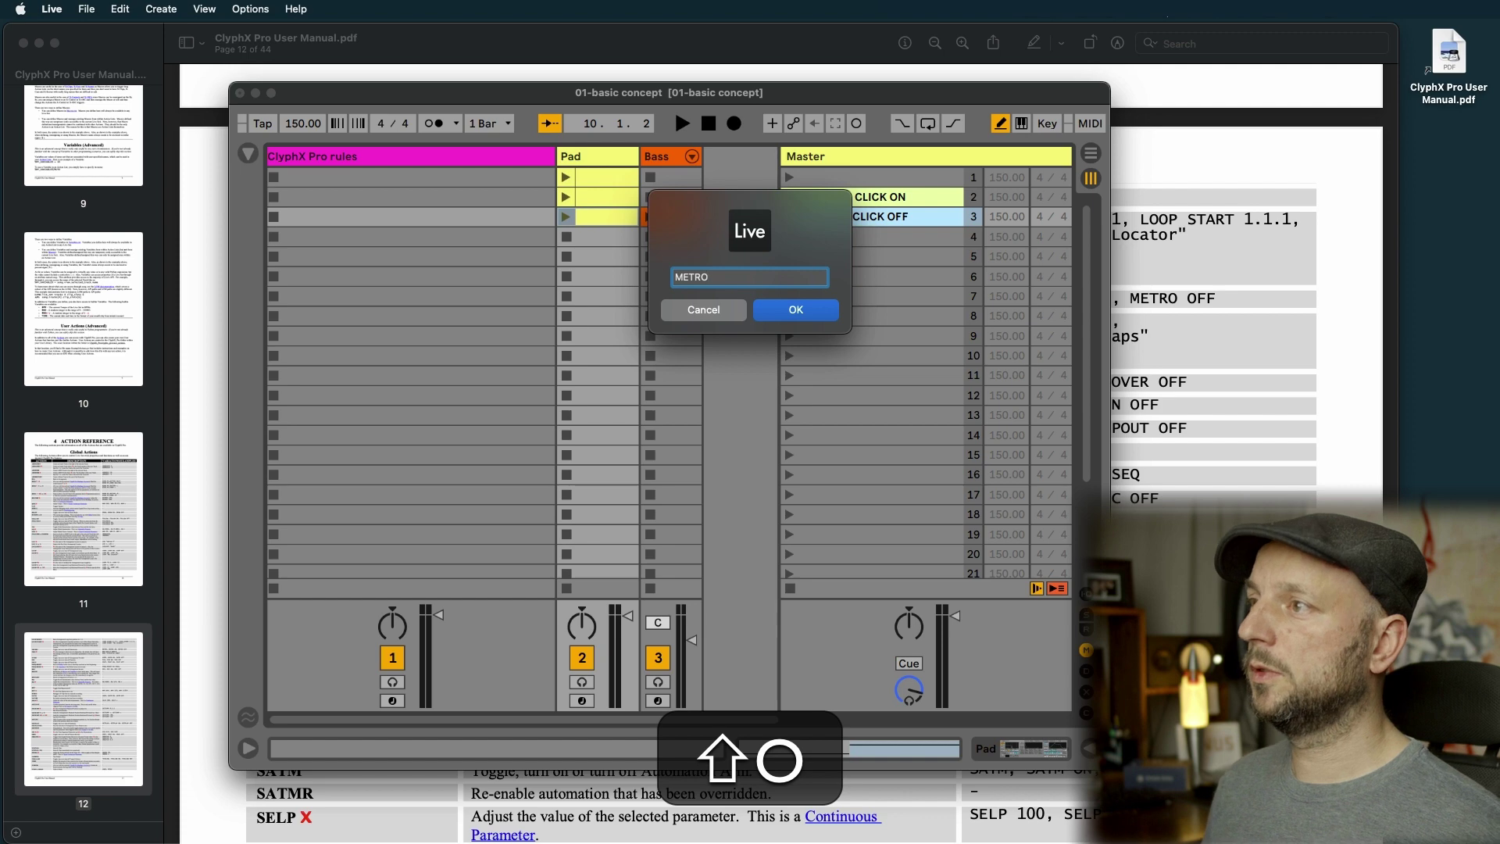
{"action": "key", "text": "shift+Return"}
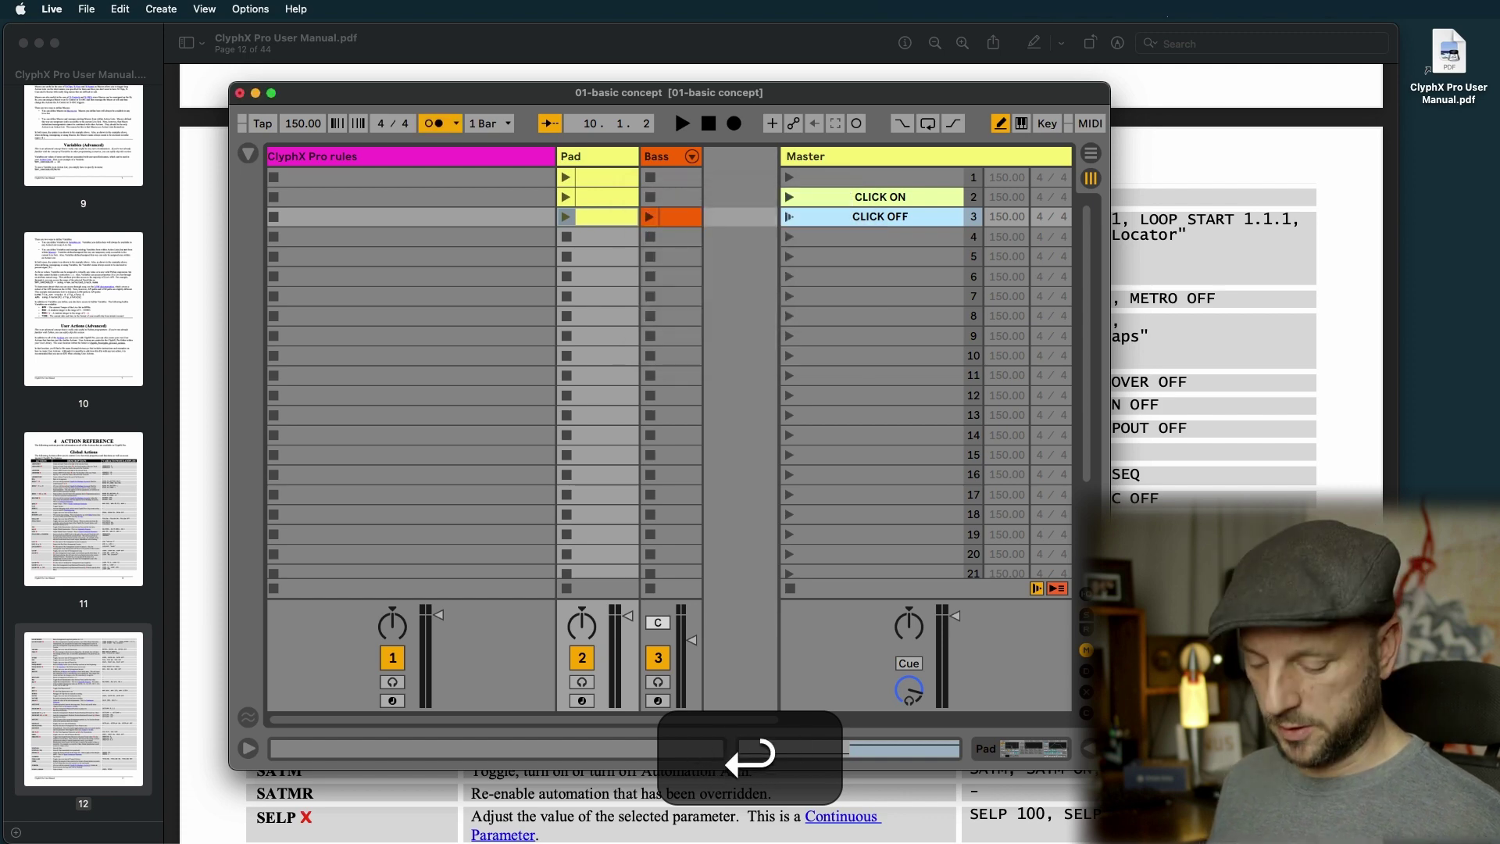
{"action": "key", "text": "shift+super+x"}
{"action": "key", "text": "Return"}
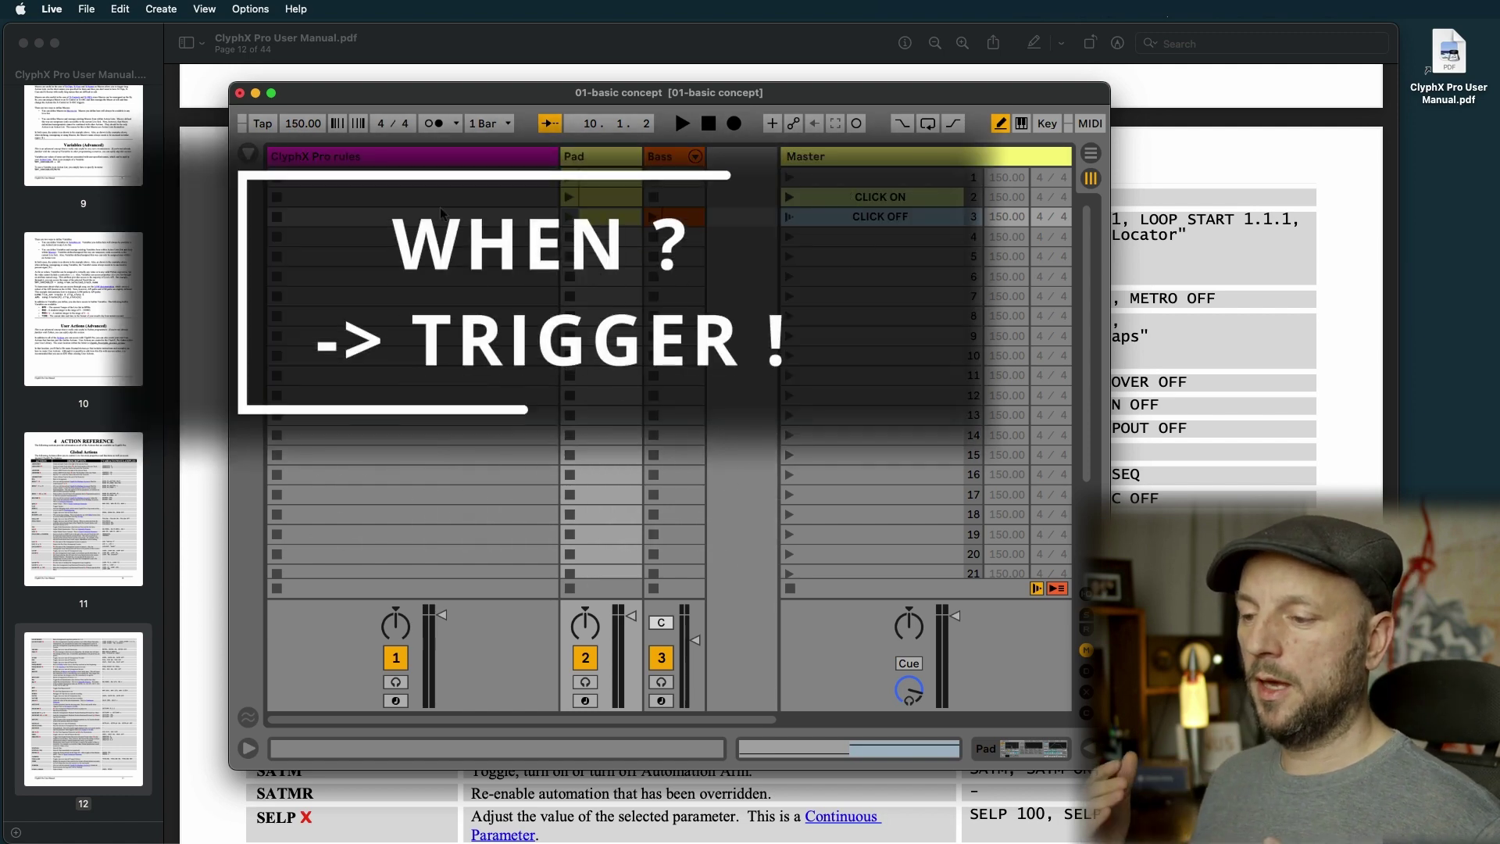
Step: Create a clip in the second slot of the ClyphX Pro rules track, name it "[] METRO", and copy it to the slot below
{"action": "left_click", "coordinate": [427, 203]}
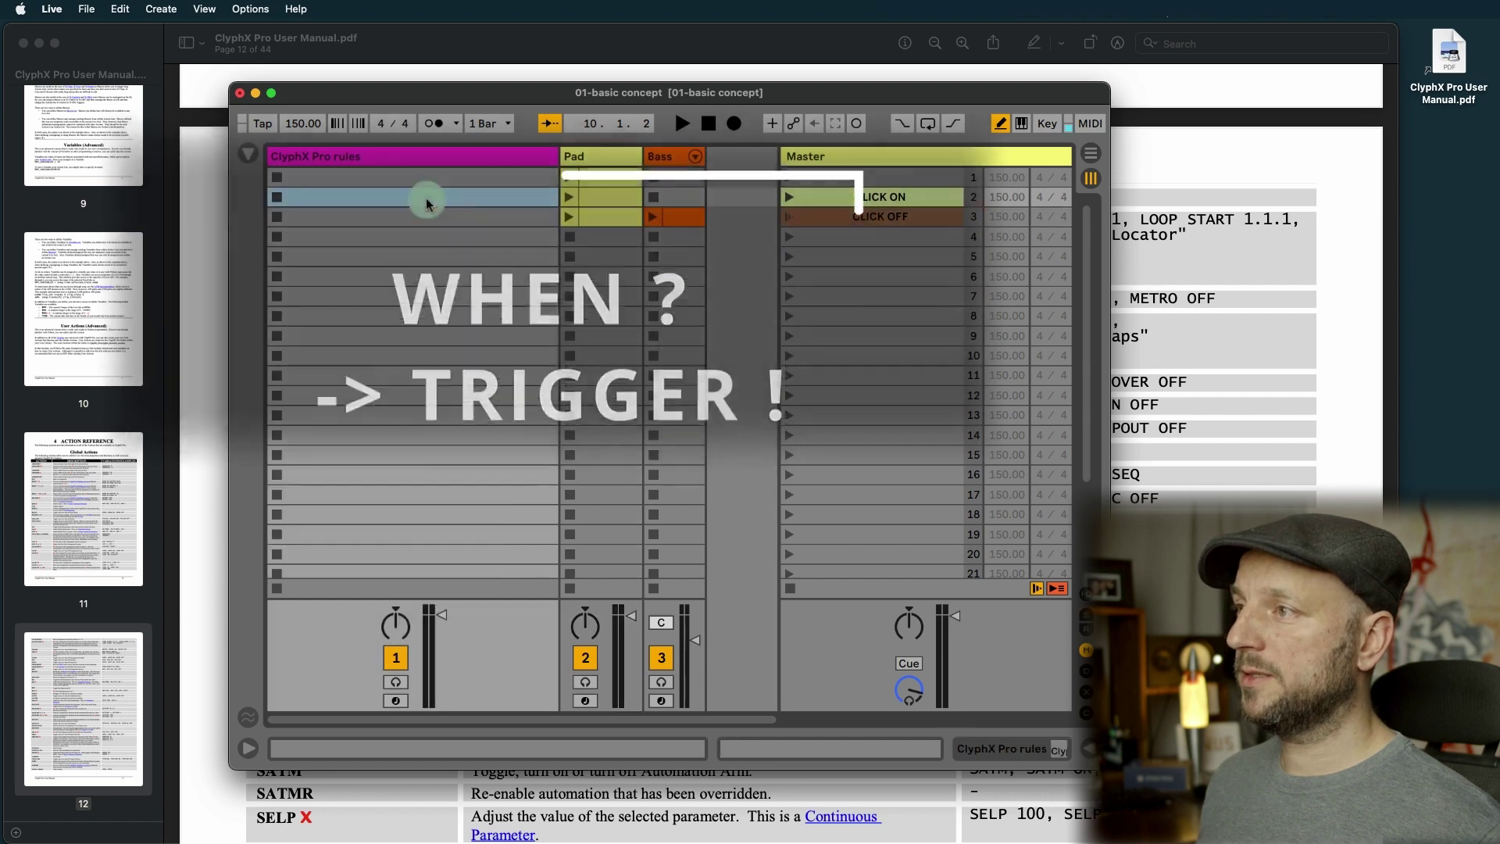
{"action": "double_click", "coordinate": [420, 202]}
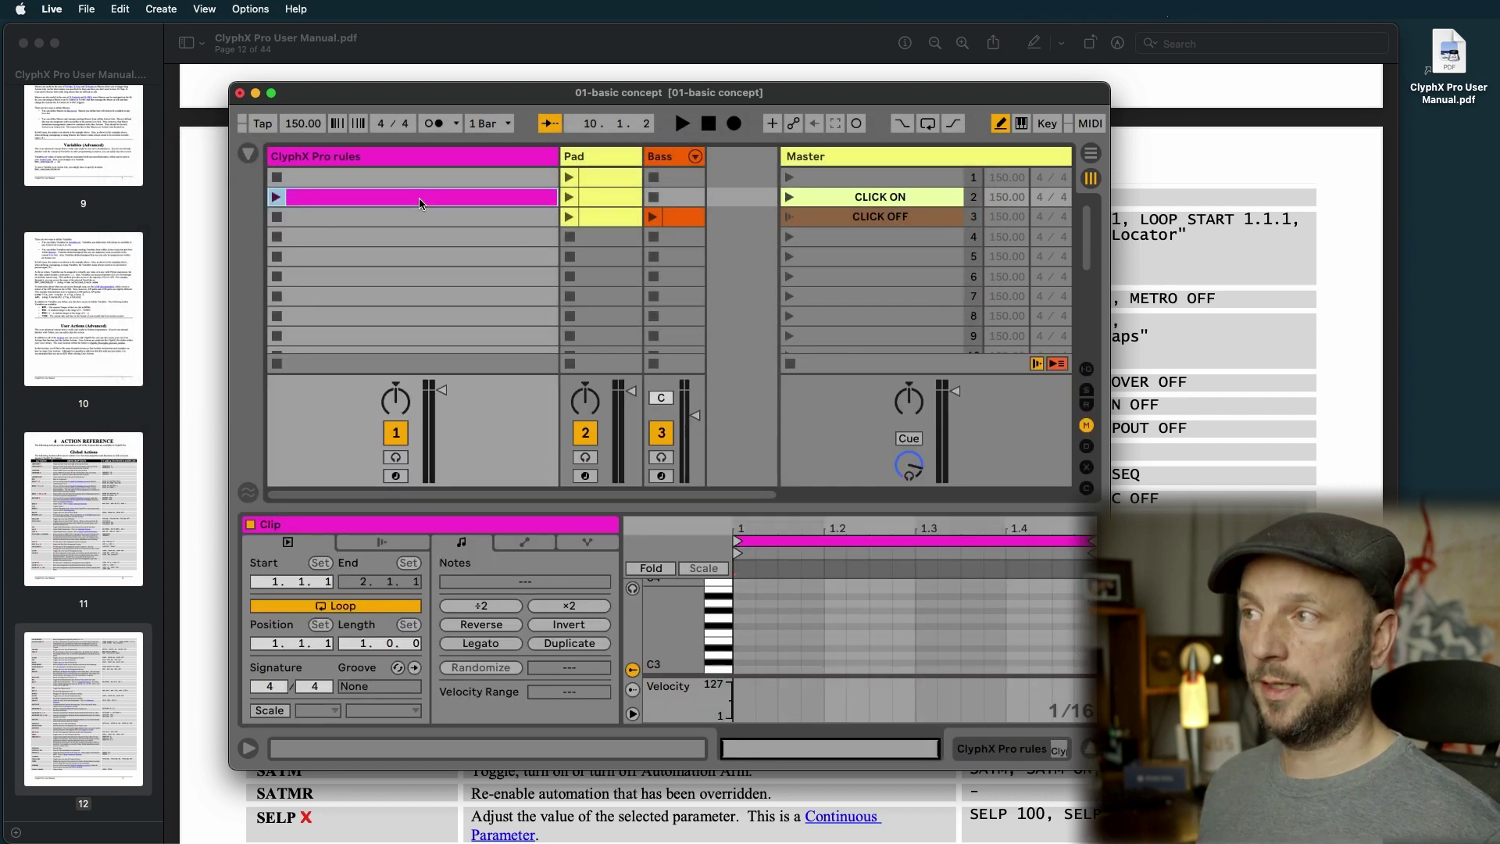
{"action": "key", "text": "super+r"}
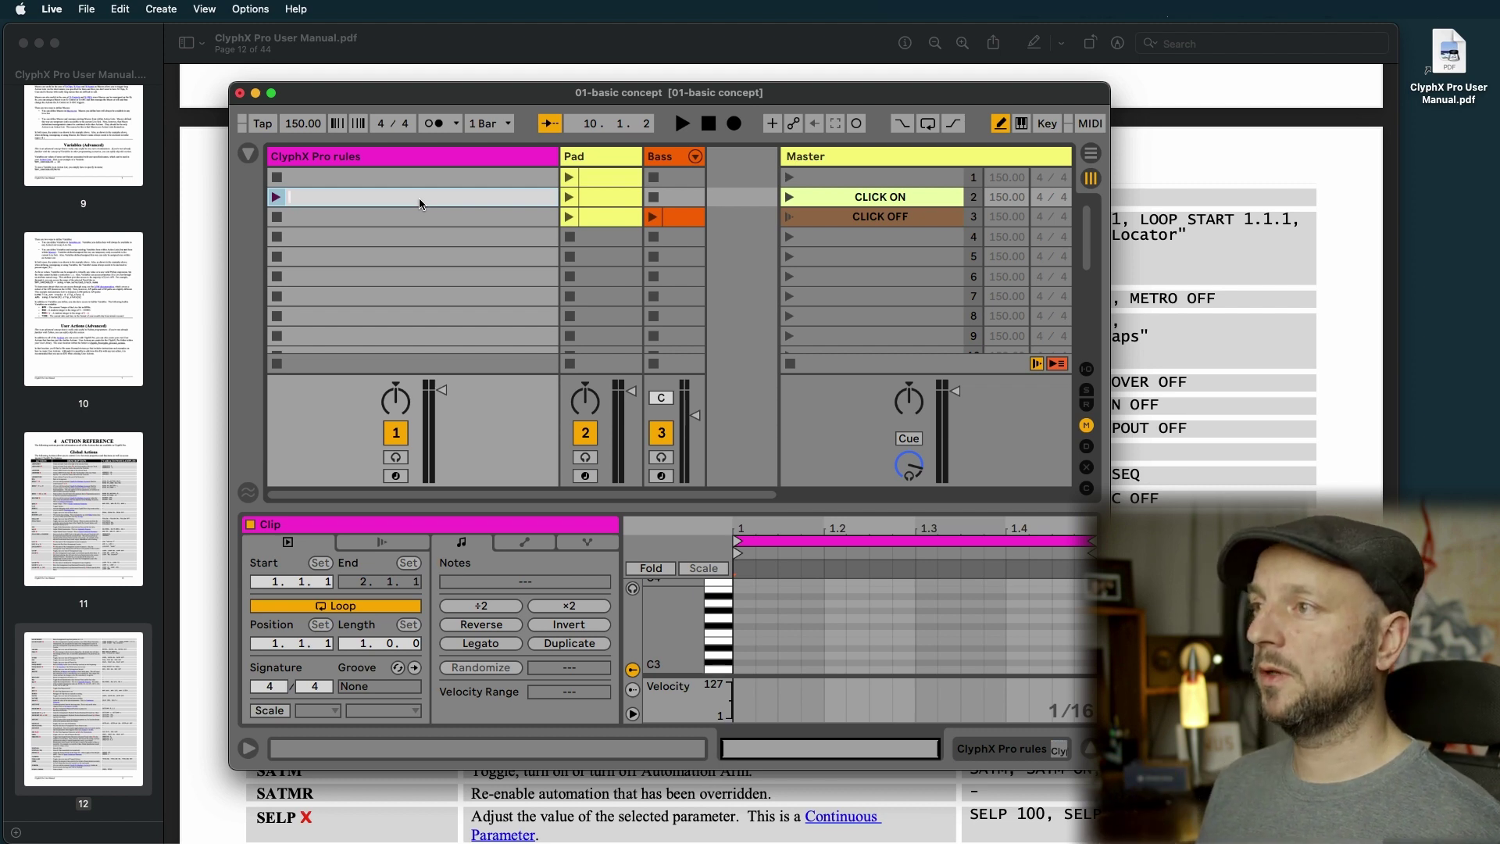
{"action": "type", "text": "[]"}
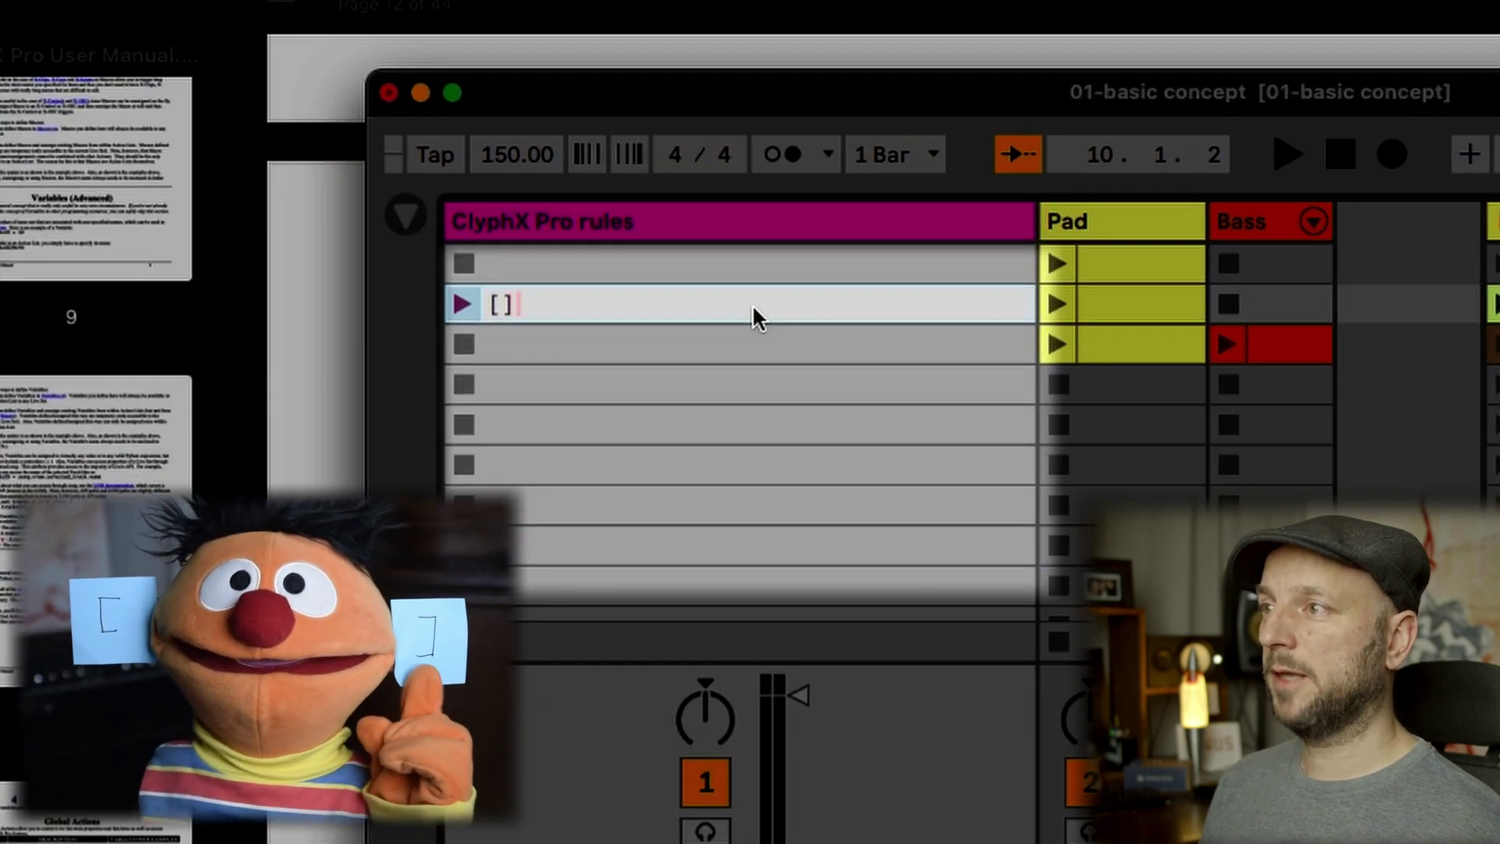
{"action": "type", "text": " MET"}
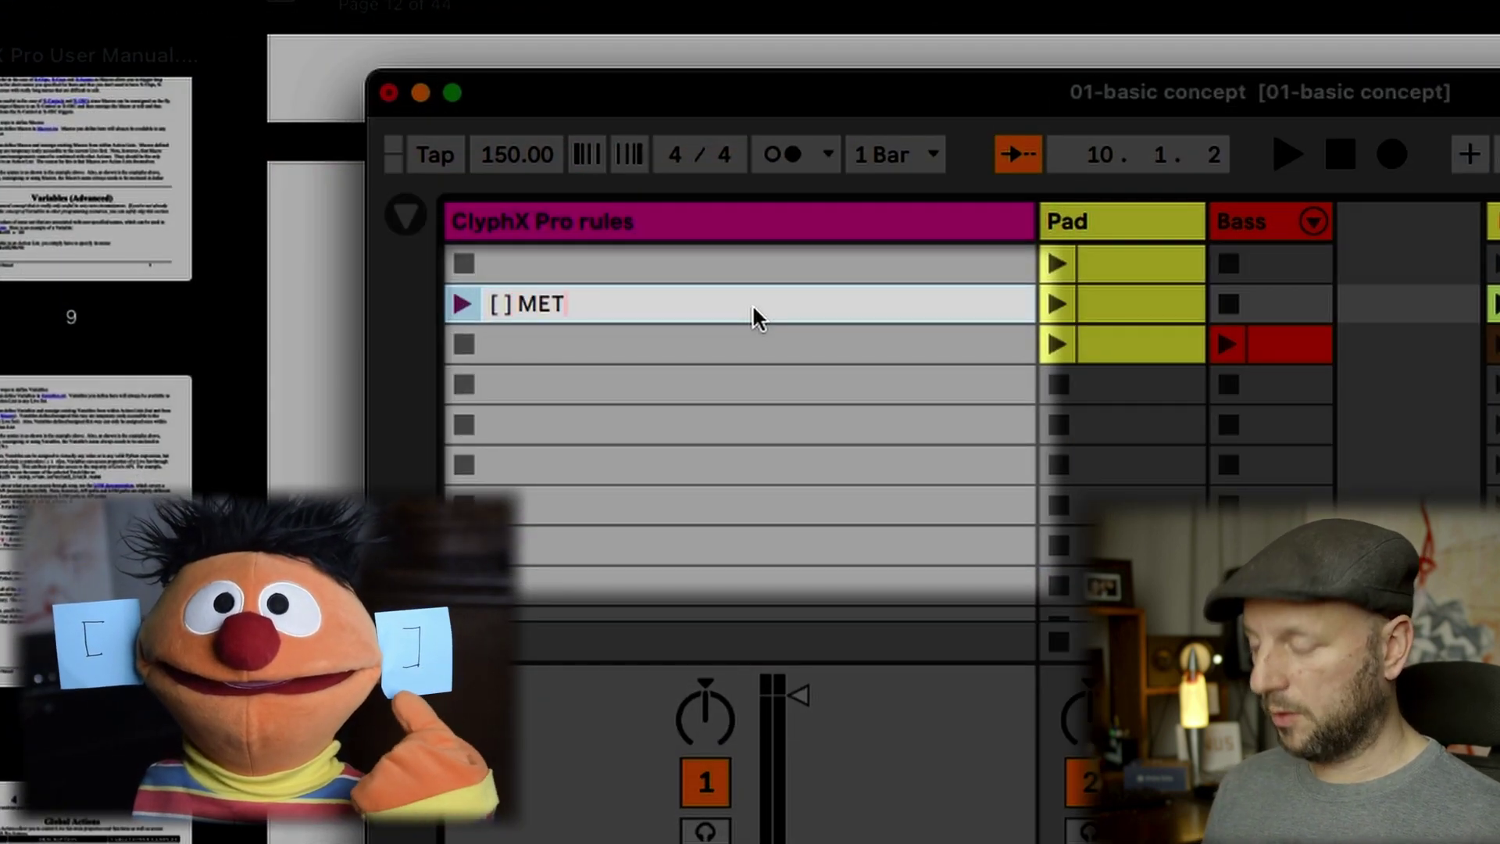
{"action": "type", "text": "RO"}
{"action": "key", "text": "Return"}
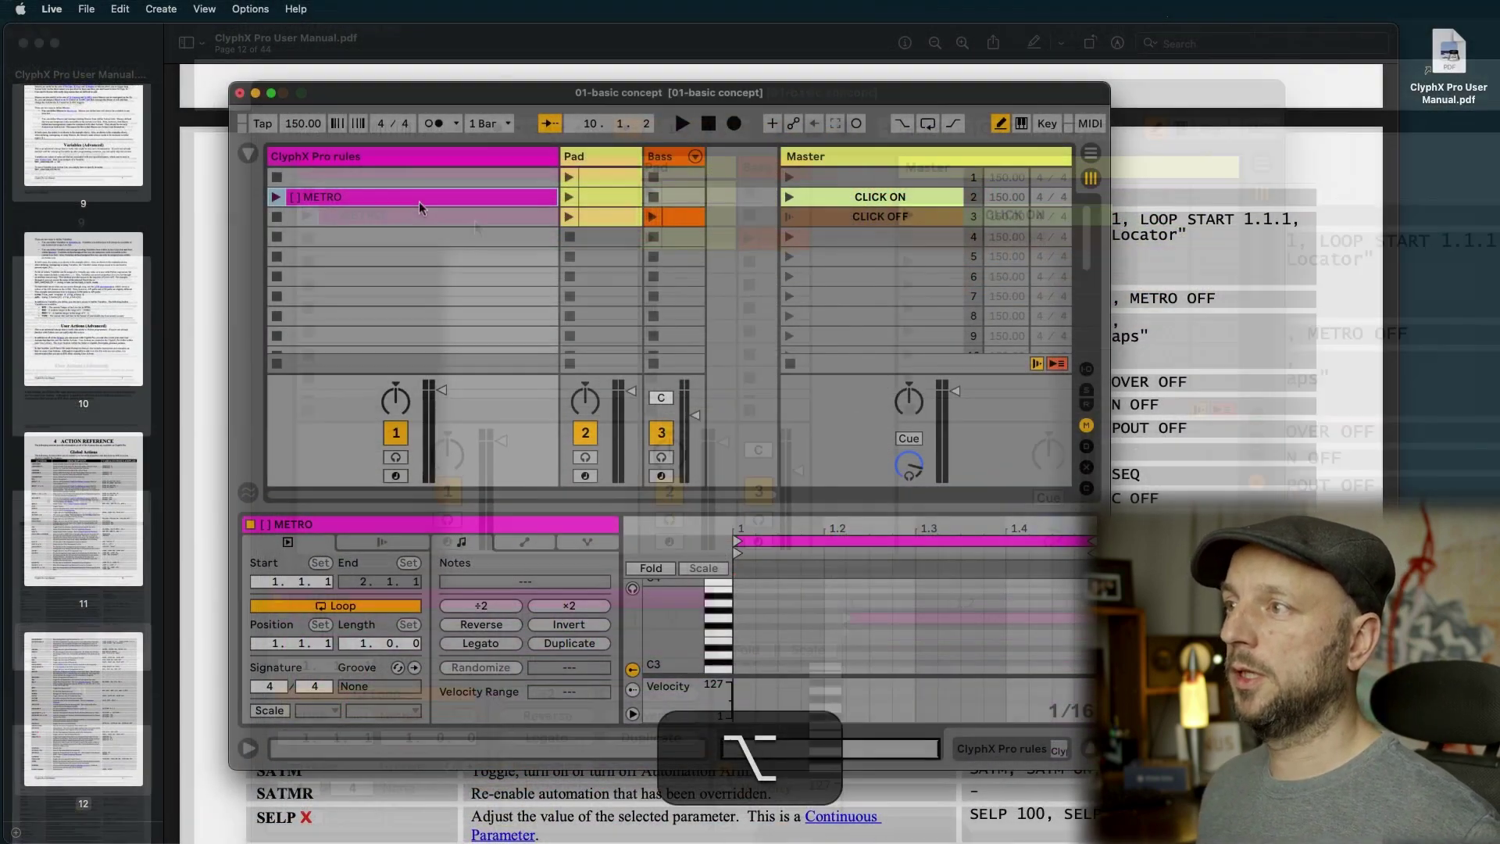
{"action": "left_click_drag", "start_coordinate": [754, 312], "coordinate": [754, 346]}
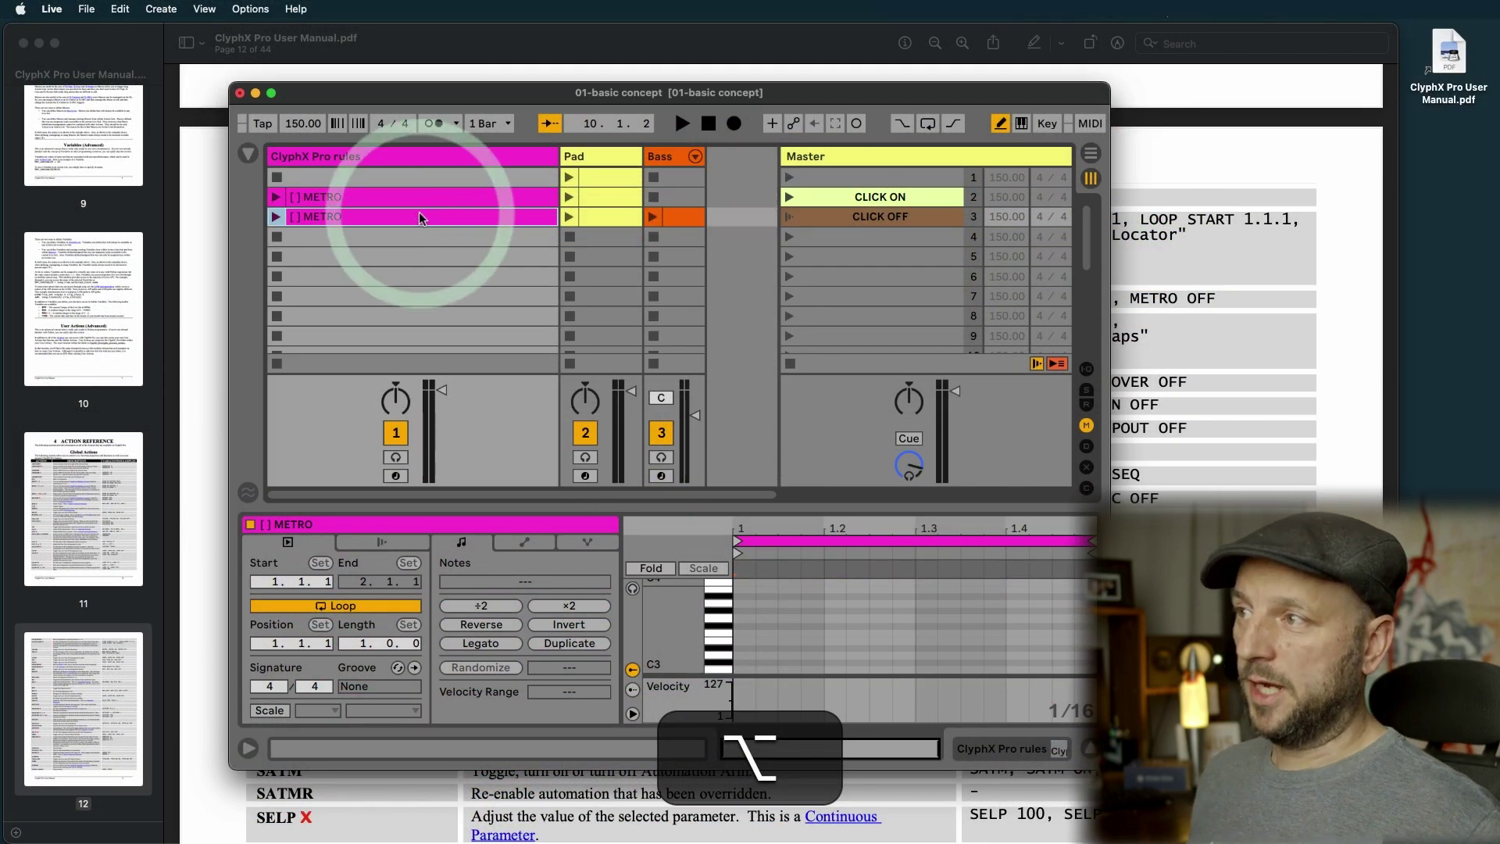
Step: Test the METRO clip by turning the metronome on, launching the CLICK ON scene during playback, and stopping the transport
{"action": "left_click", "coordinate": [834, 201]}
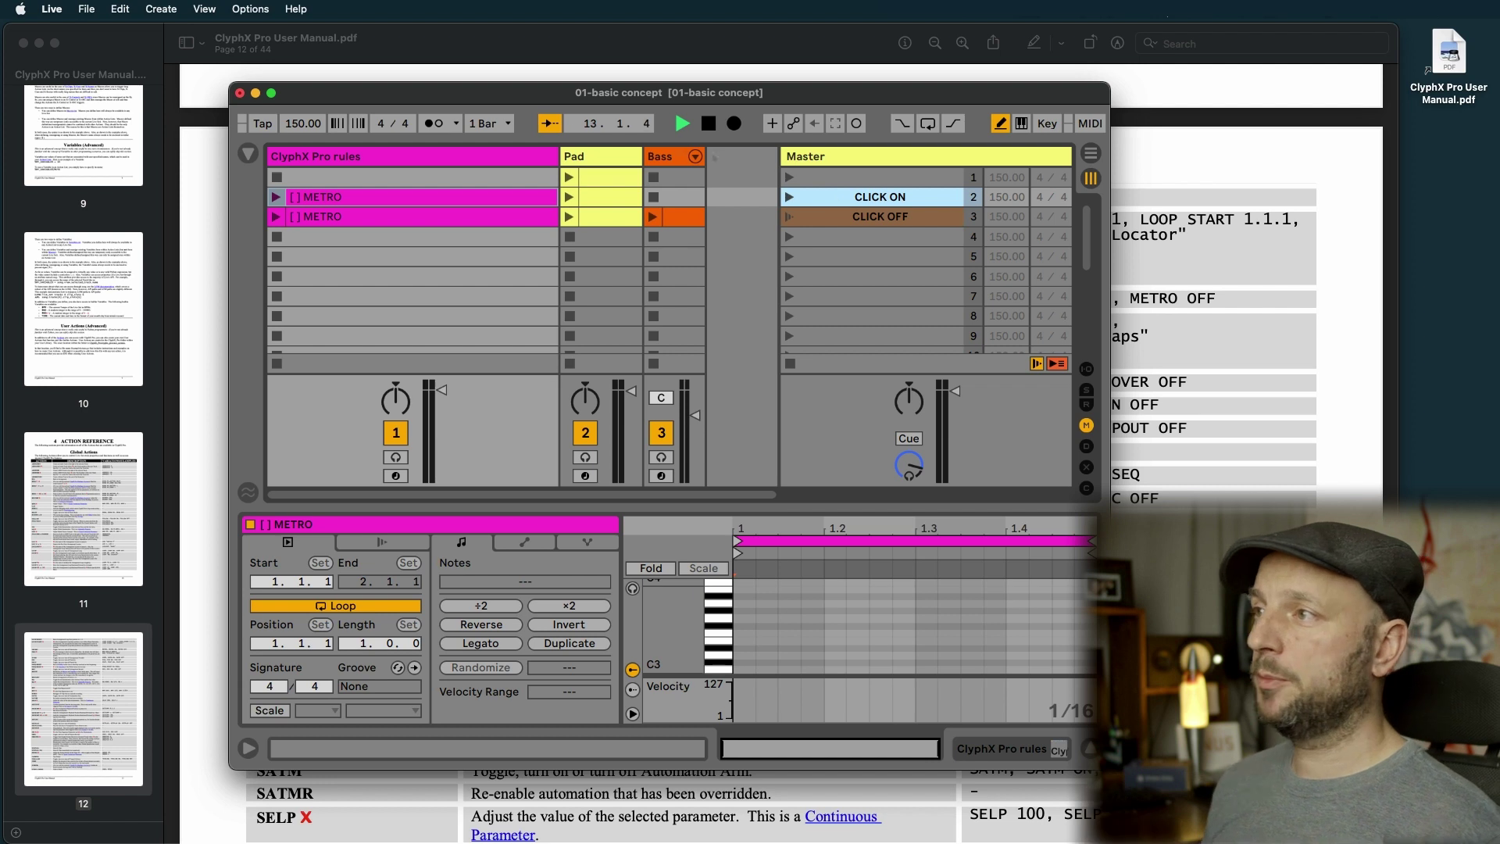
{"action": "left_click", "coordinate": [439, 124]}
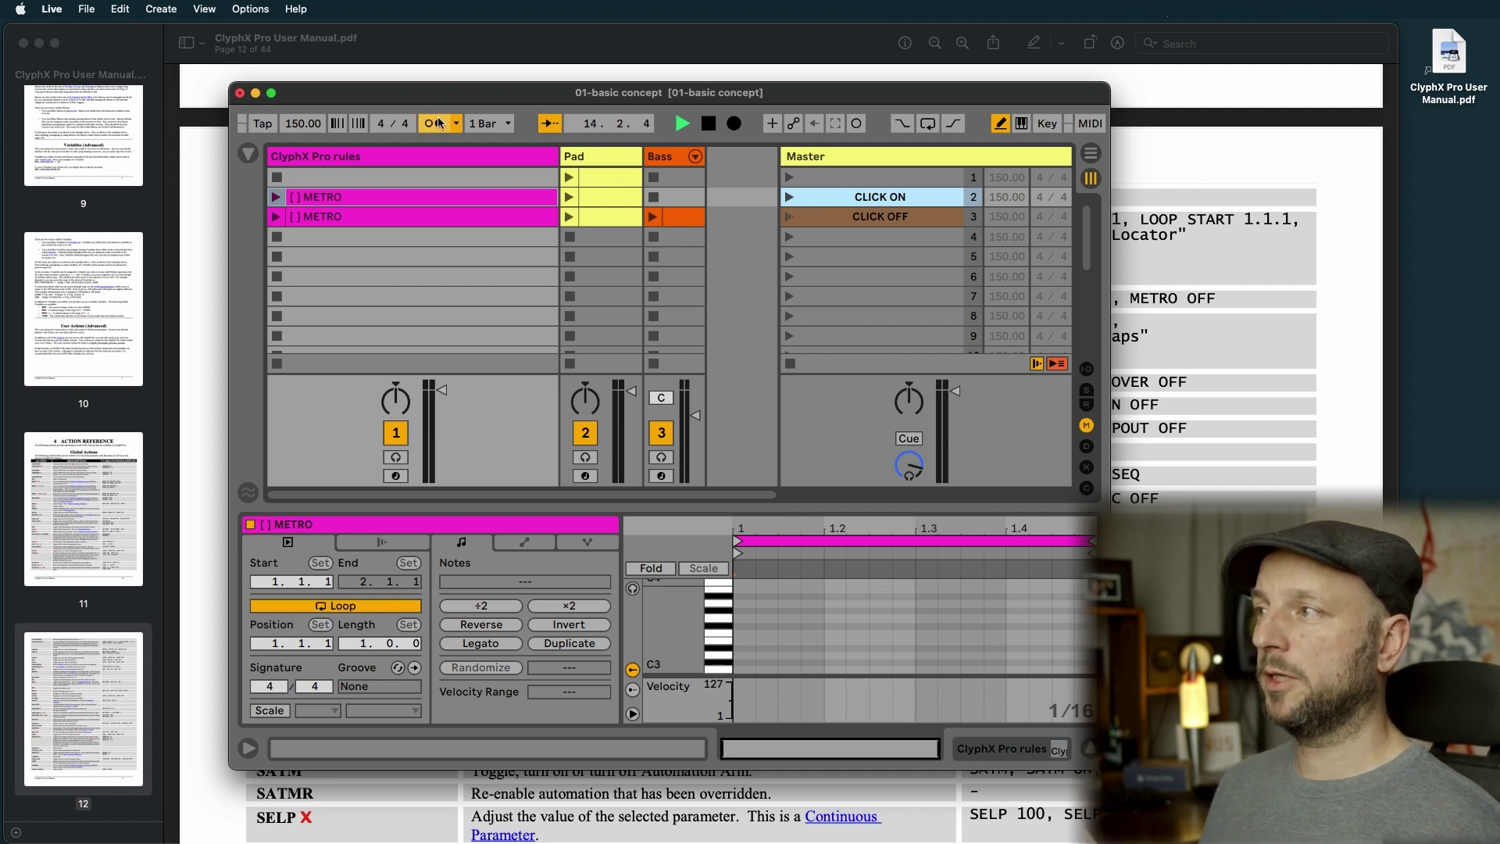
{"action": "key", "text": "2"}
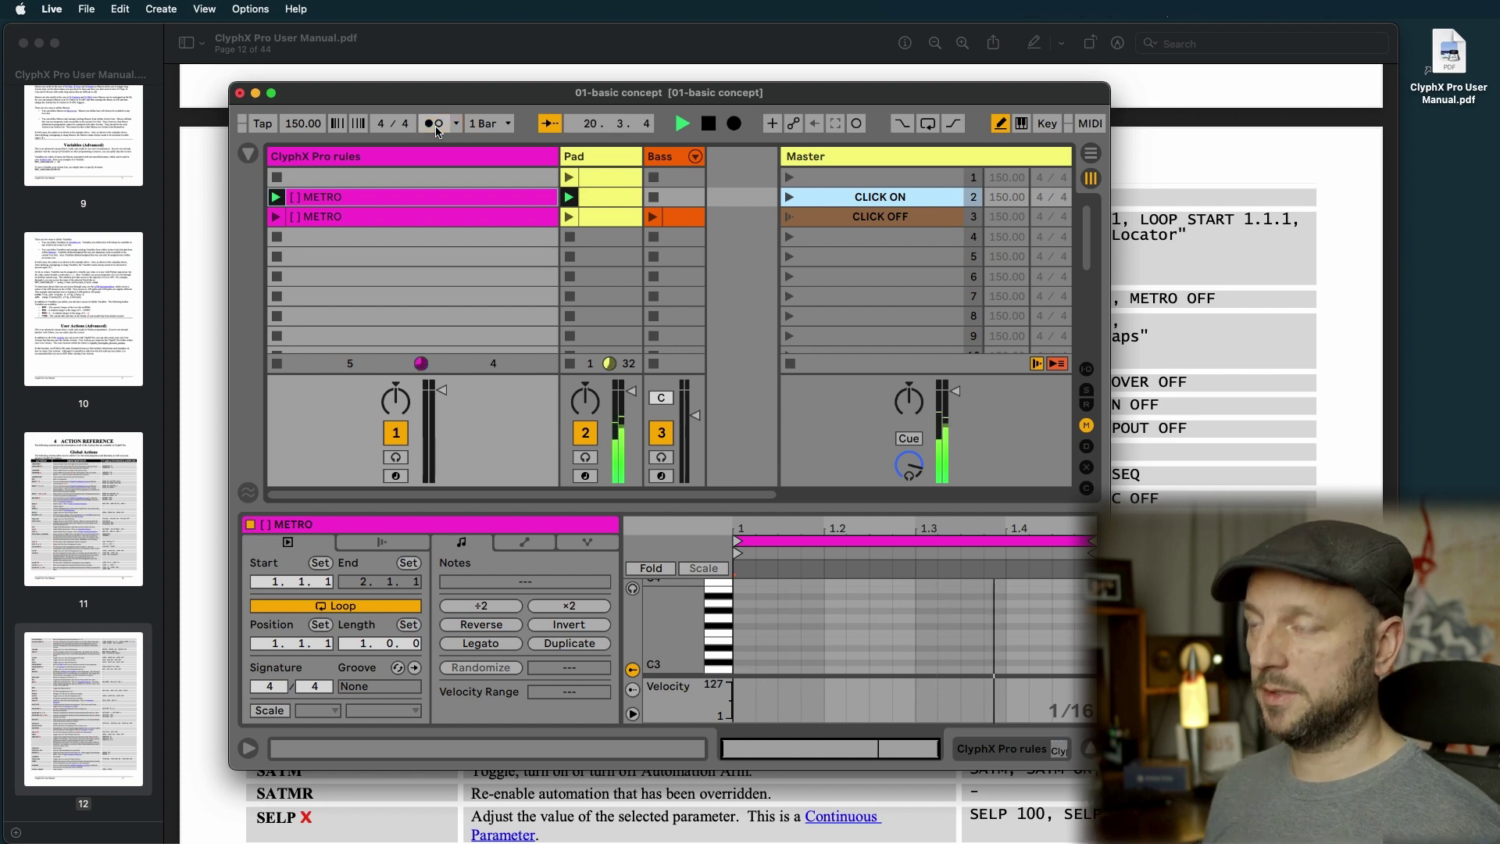
{"action": "key", "text": "space"}
Step: Switch to the manual in Preview and review the ON and OFF forms of the METRO action
{"action": "key", "text": "super+Tab"}
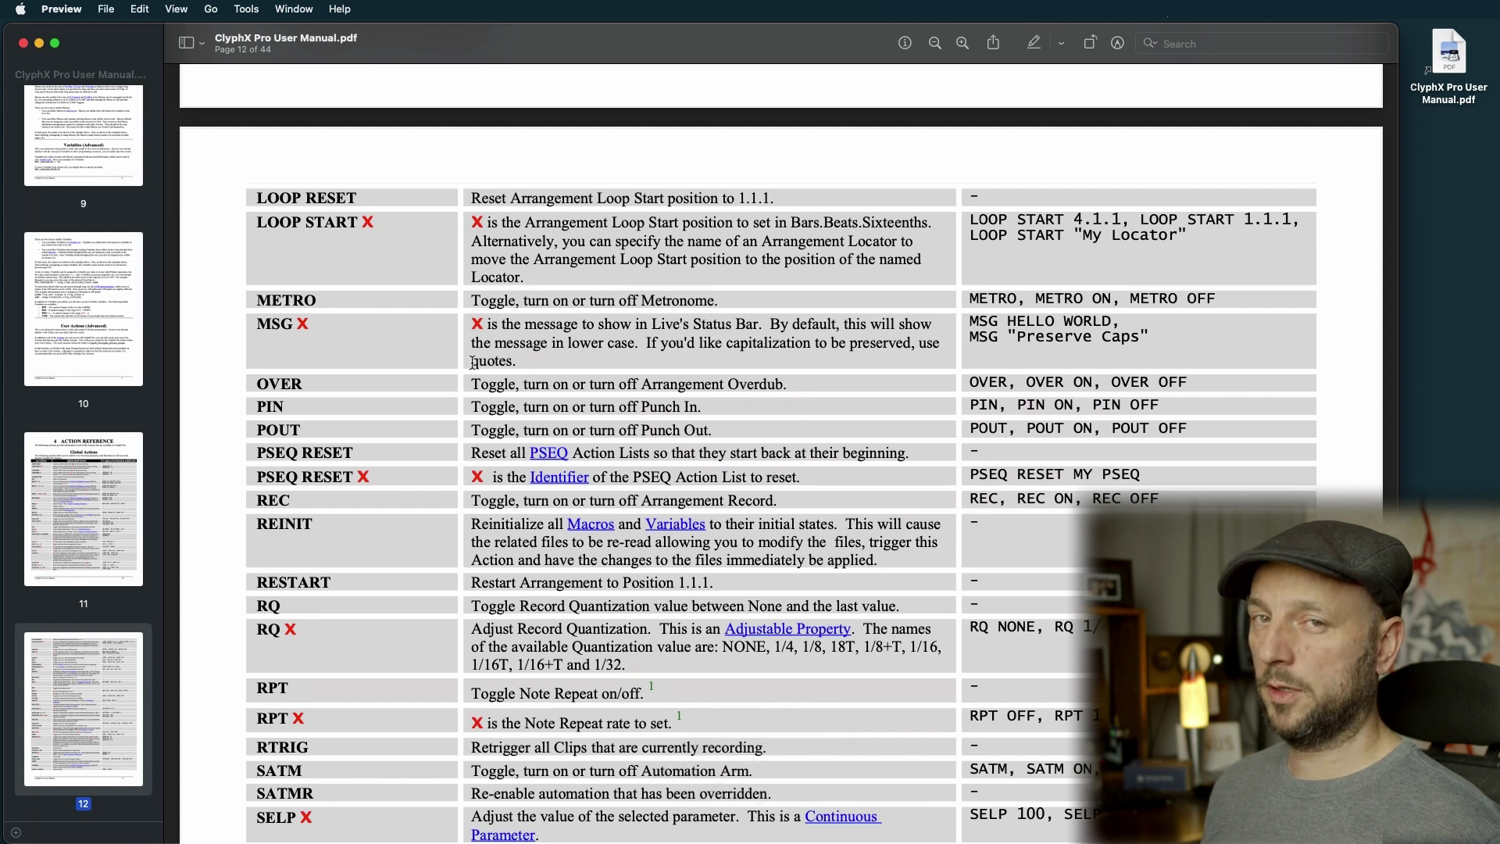
{"action": "scroll", "coordinate": [472, 363], "scroll_direction": "up", "scroll_amount": 1}
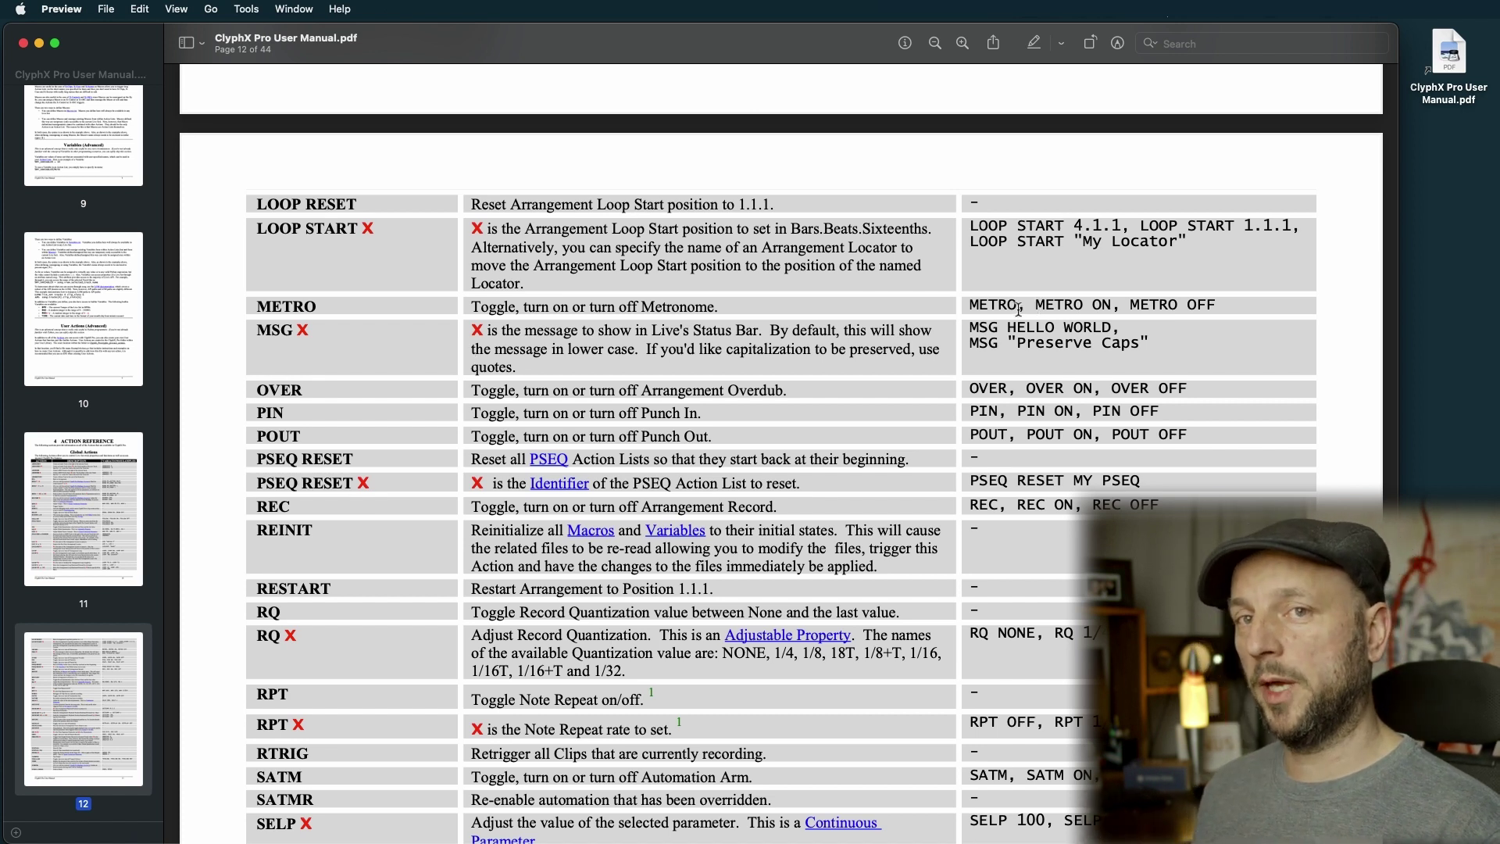
Step: Switch back to Ableton Live and rename the clip in the CLICK ON row "[] METRO ON"
{"action": "key", "text": "super+Tab"}
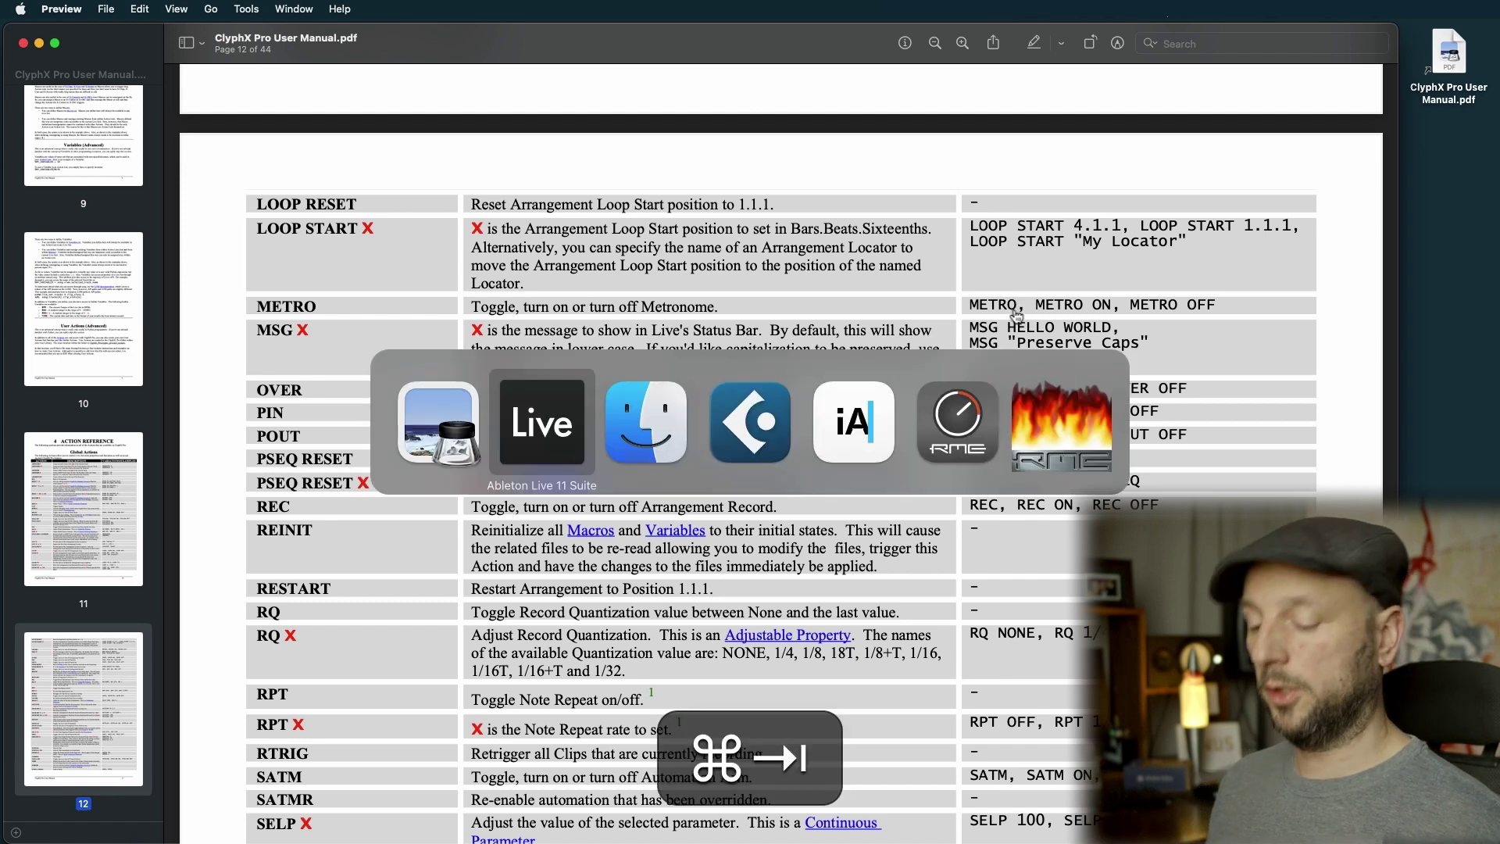
{"action": "left_click", "coordinate": [395, 200]}
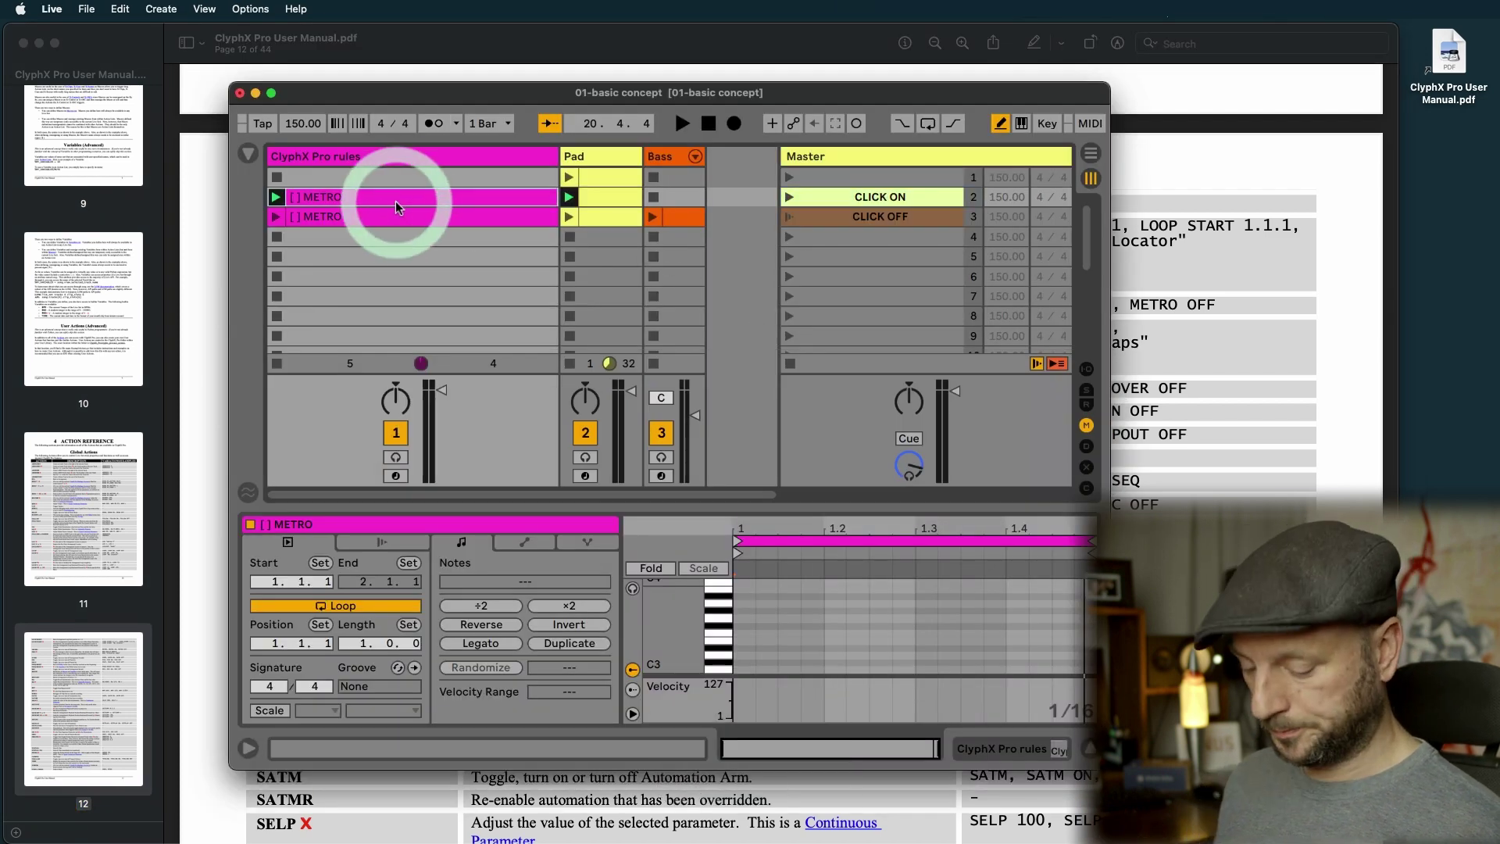
{"action": "key", "text": "super+r"}
{"action": "type", "text": "O"}
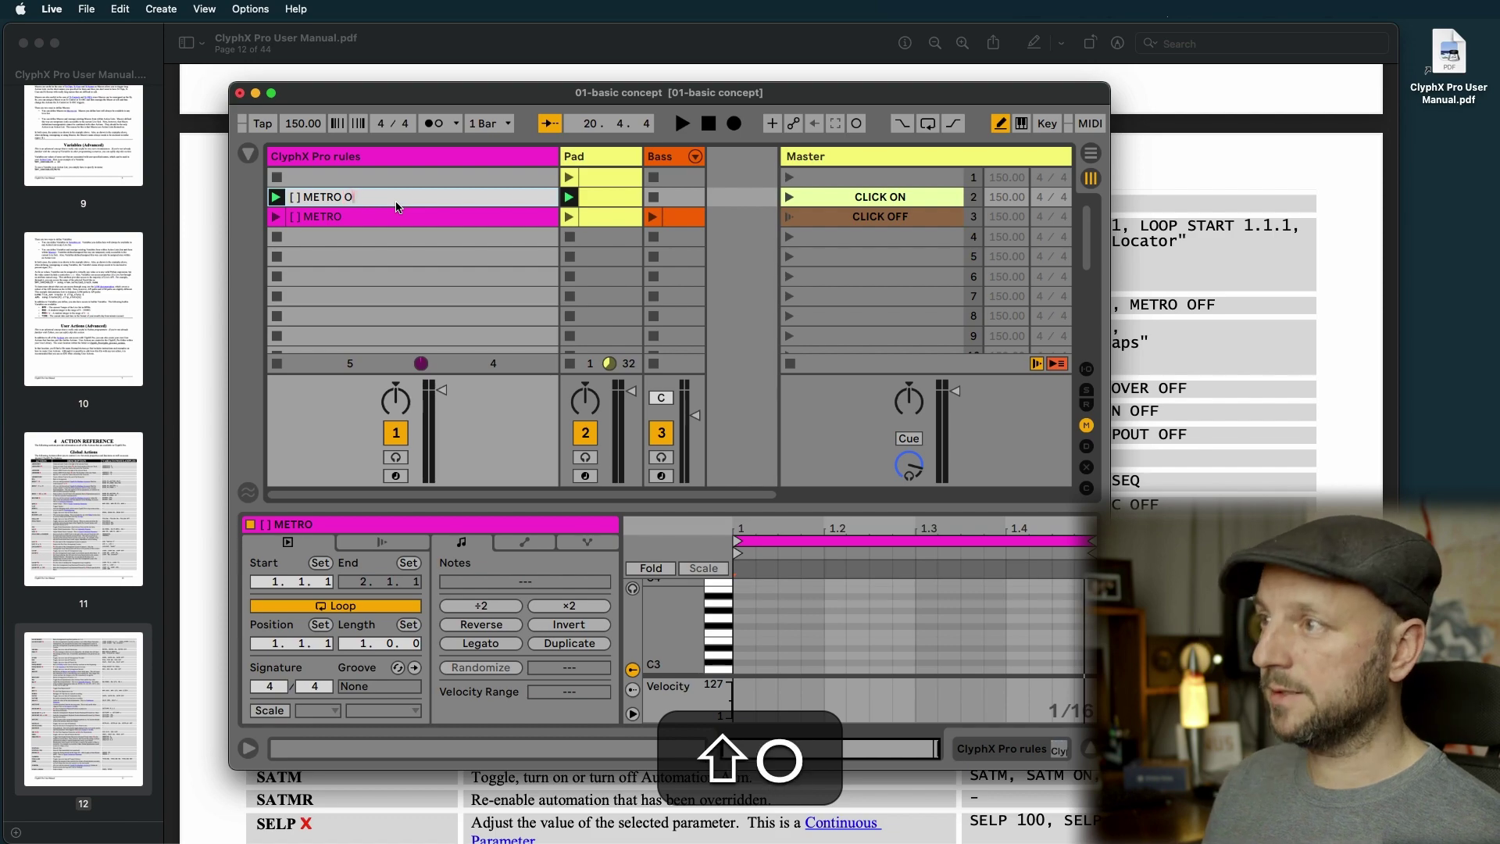
{"action": "type", "text": "N"}
{"action": "key", "text": "Return"}
Step: Rename the clip in the CLICK OFF row "[] METRO OFF" and start playback
{"action": "key", "text": "Down"}
{"action": "key", "text": "super+r"}
{"action": "type", "text": "OFF"}
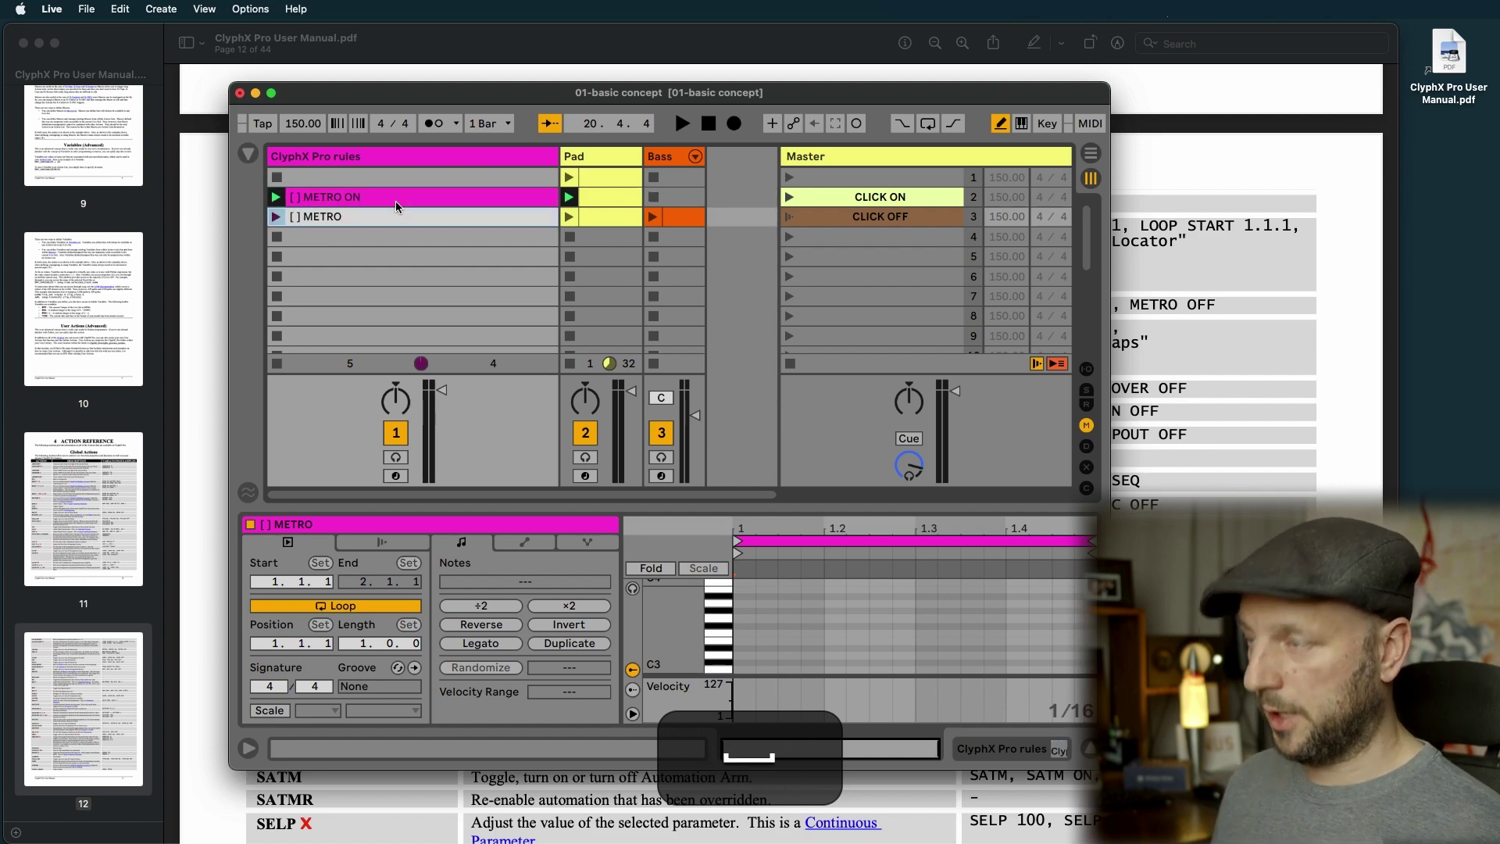
{"action": "key", "text": "shift+Return"}
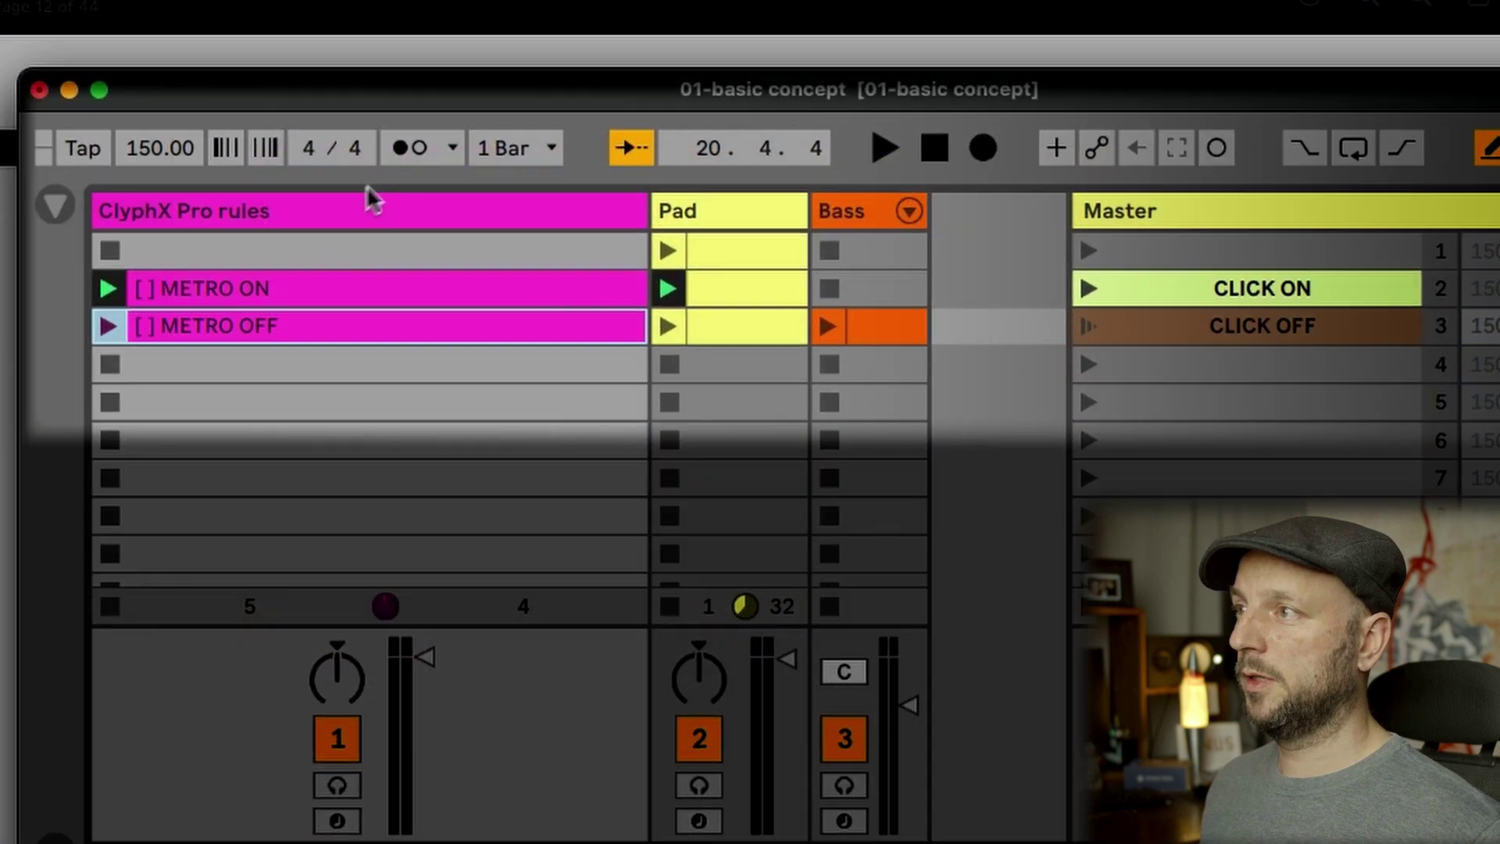
{"action": "key", "text": "space"}
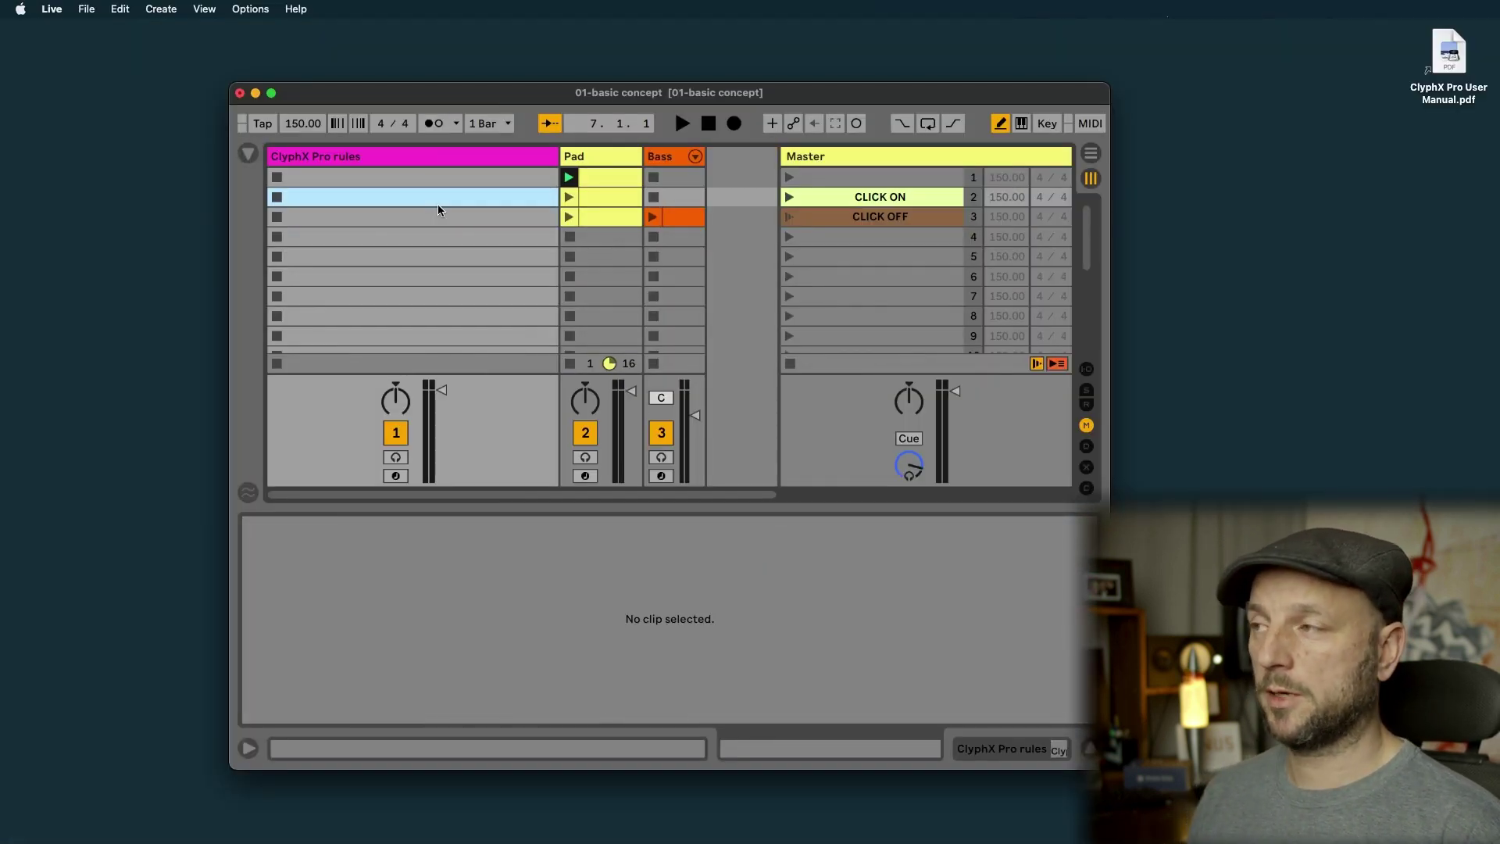
Step: Rename the CLICK ON scene "[] METRO ON"
{"action": "left_click", "coordinate": [825, 197]}
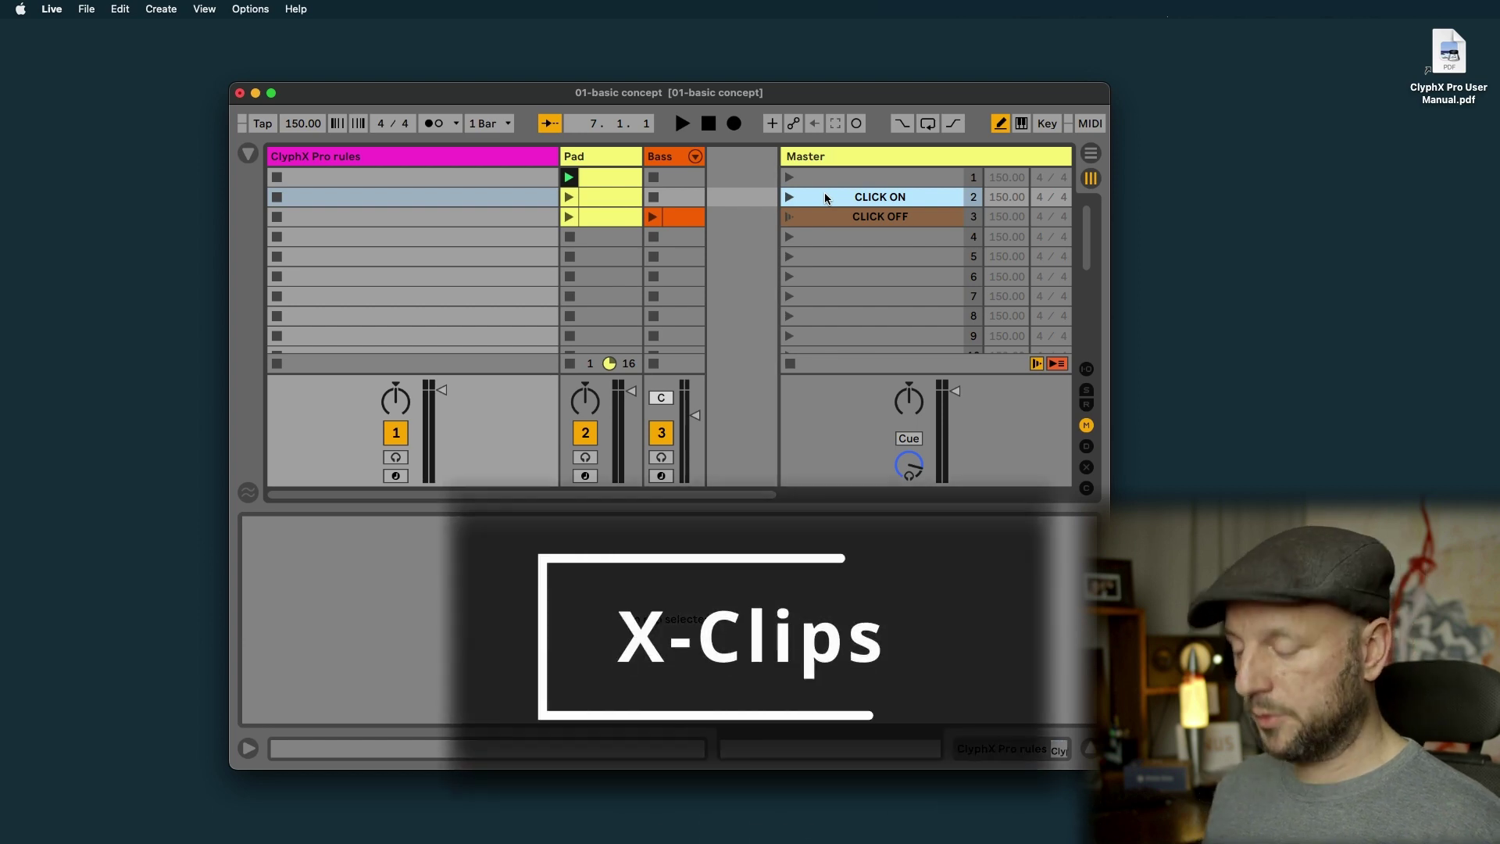
{"action": "key", "text": "super+r"}
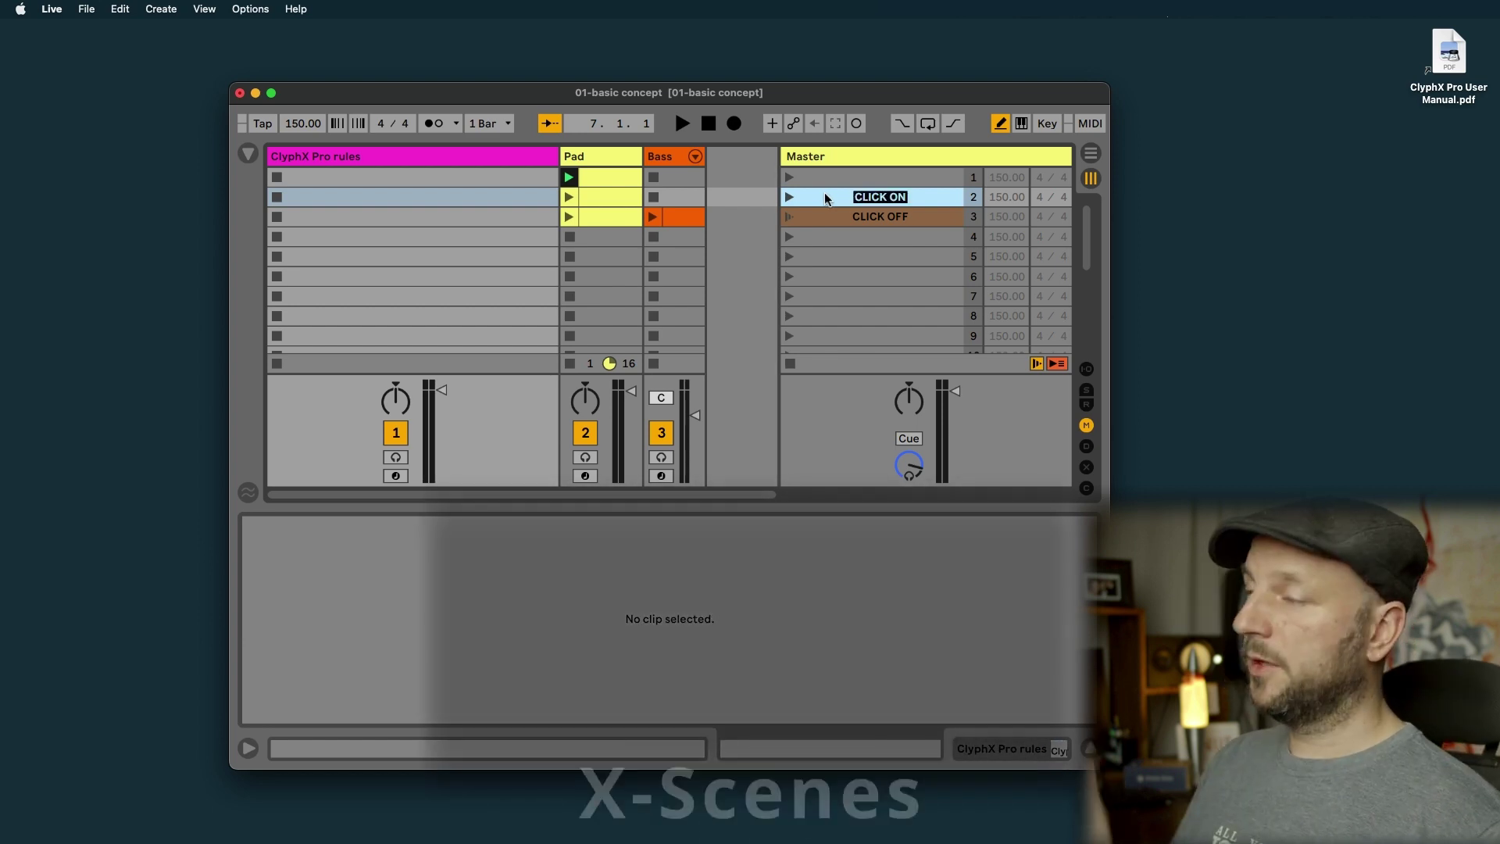
{"action": "type", "text": "[]"}
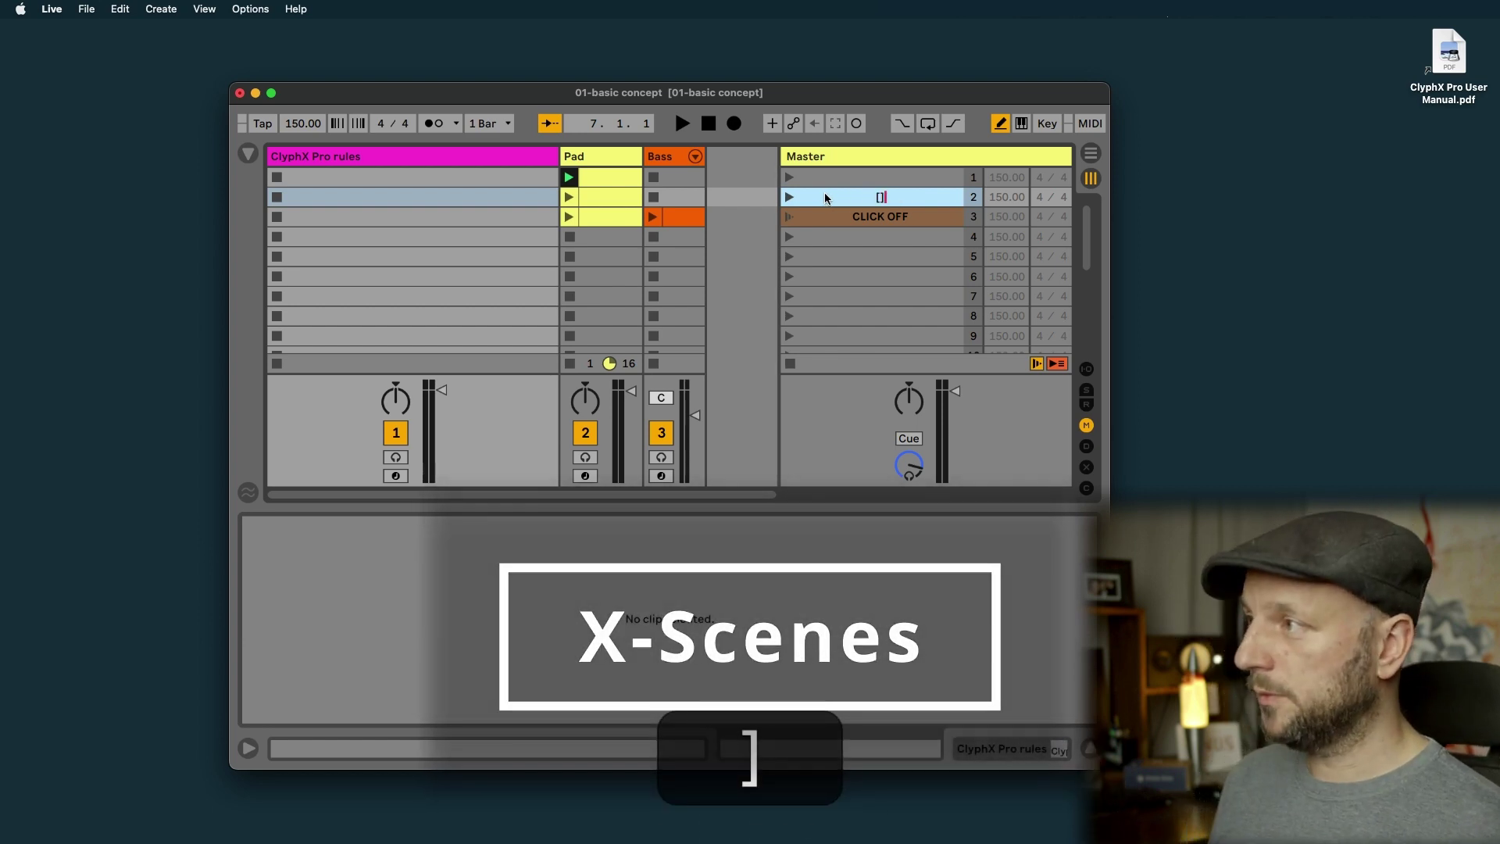
{"action": "type", "text": " MET"}
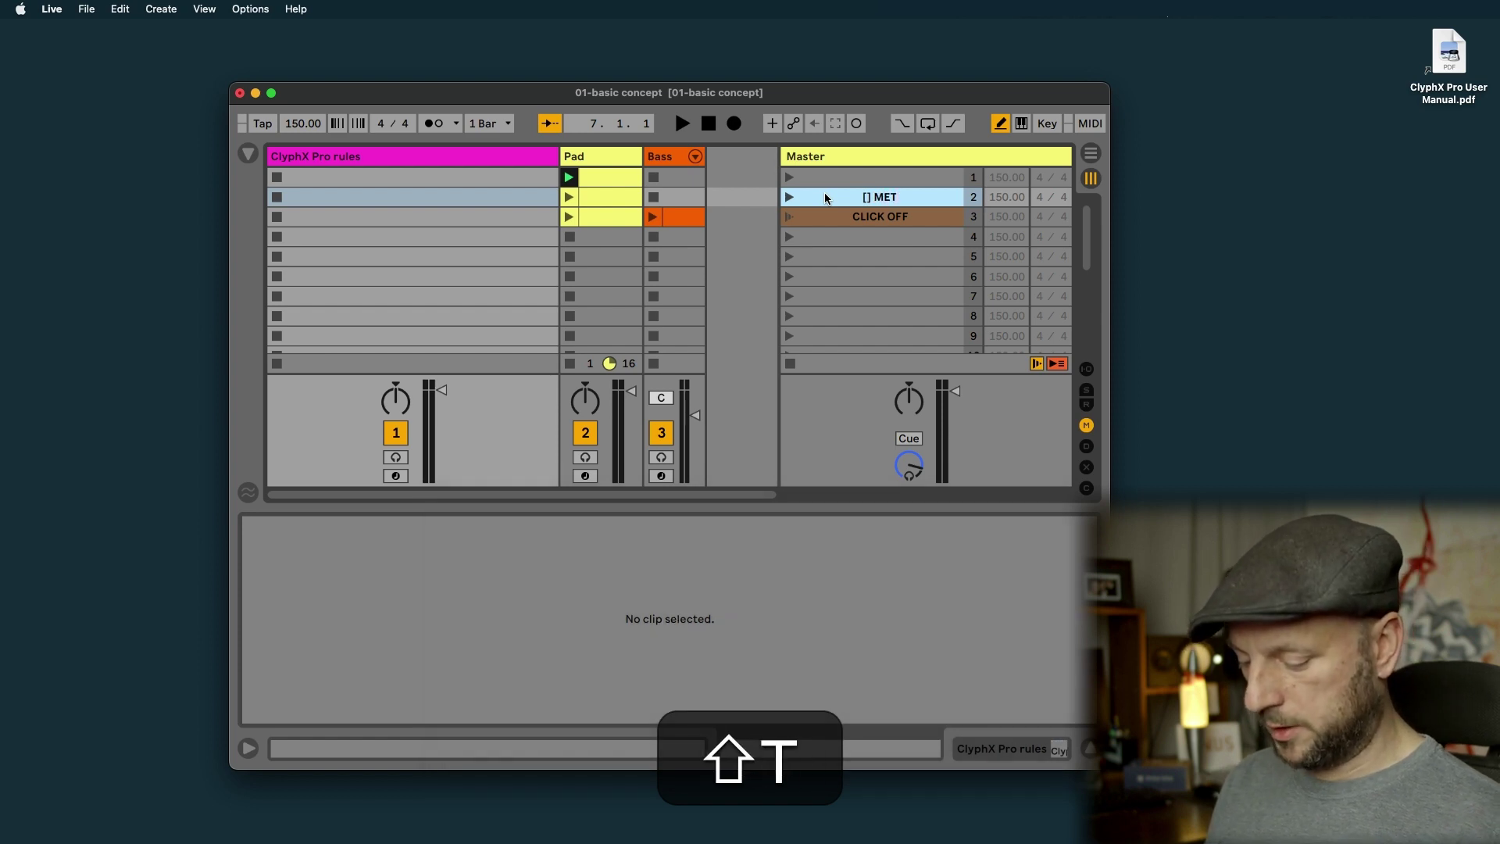
{"action": "type", "text": "RO ON"}
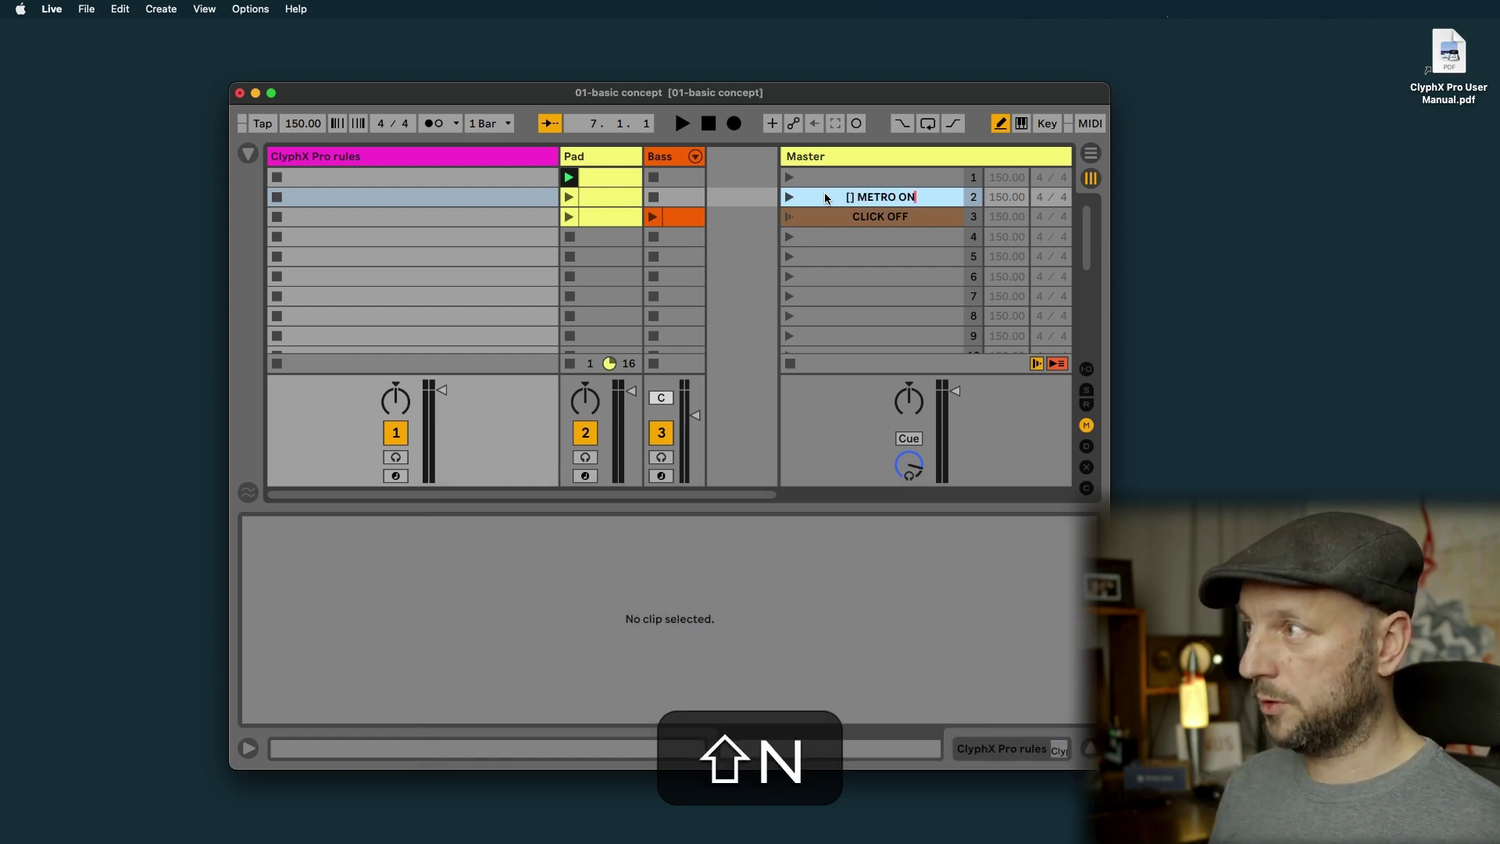
Step: Rename the CLICK OFF scene "[] METRO OFF"
{"action": "key", "text": "Down"}
{"action": "key", "text": "super+r"}
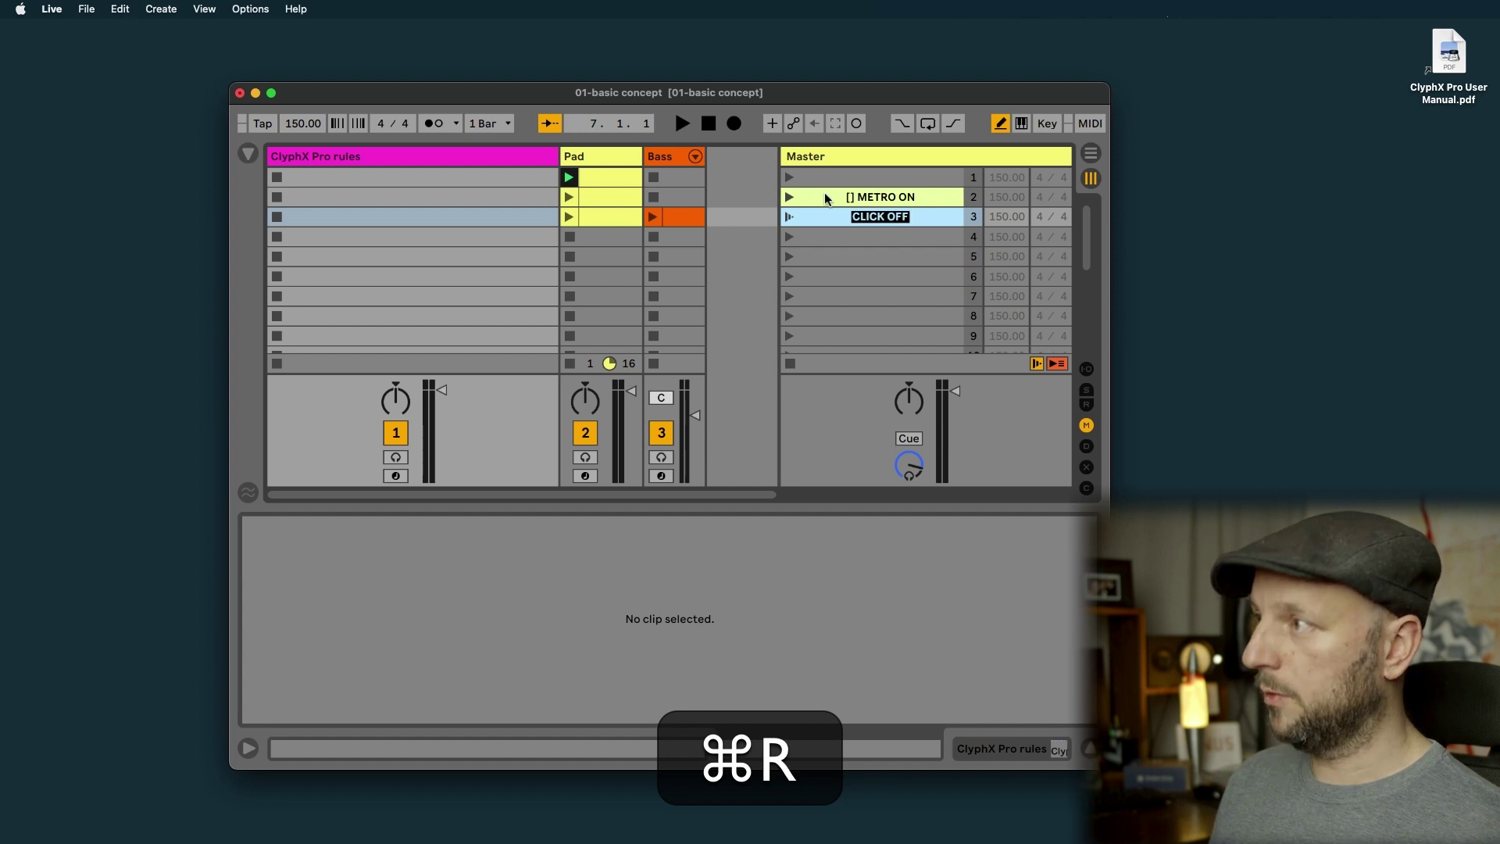
{"action": "type", "text": "[] METRO OFF"}
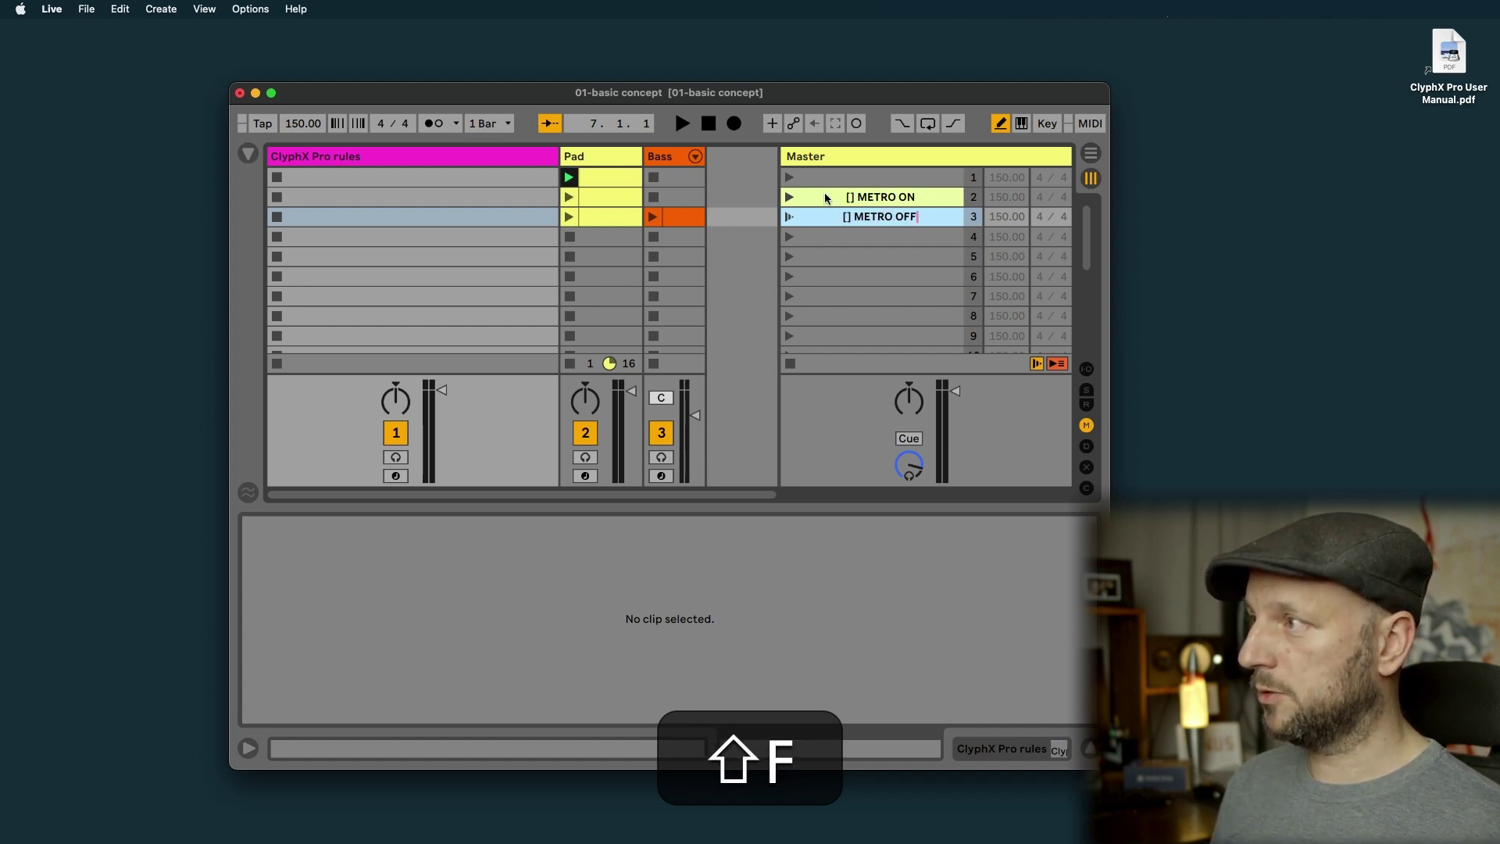
{"action": "key", "text": "shift+Return"}
Step: Test the renamed scenes by launching [] METRO ON and [] METRO OFF in turn during playback, ending with the transport stopped
{"action": "key", "text": "space"}
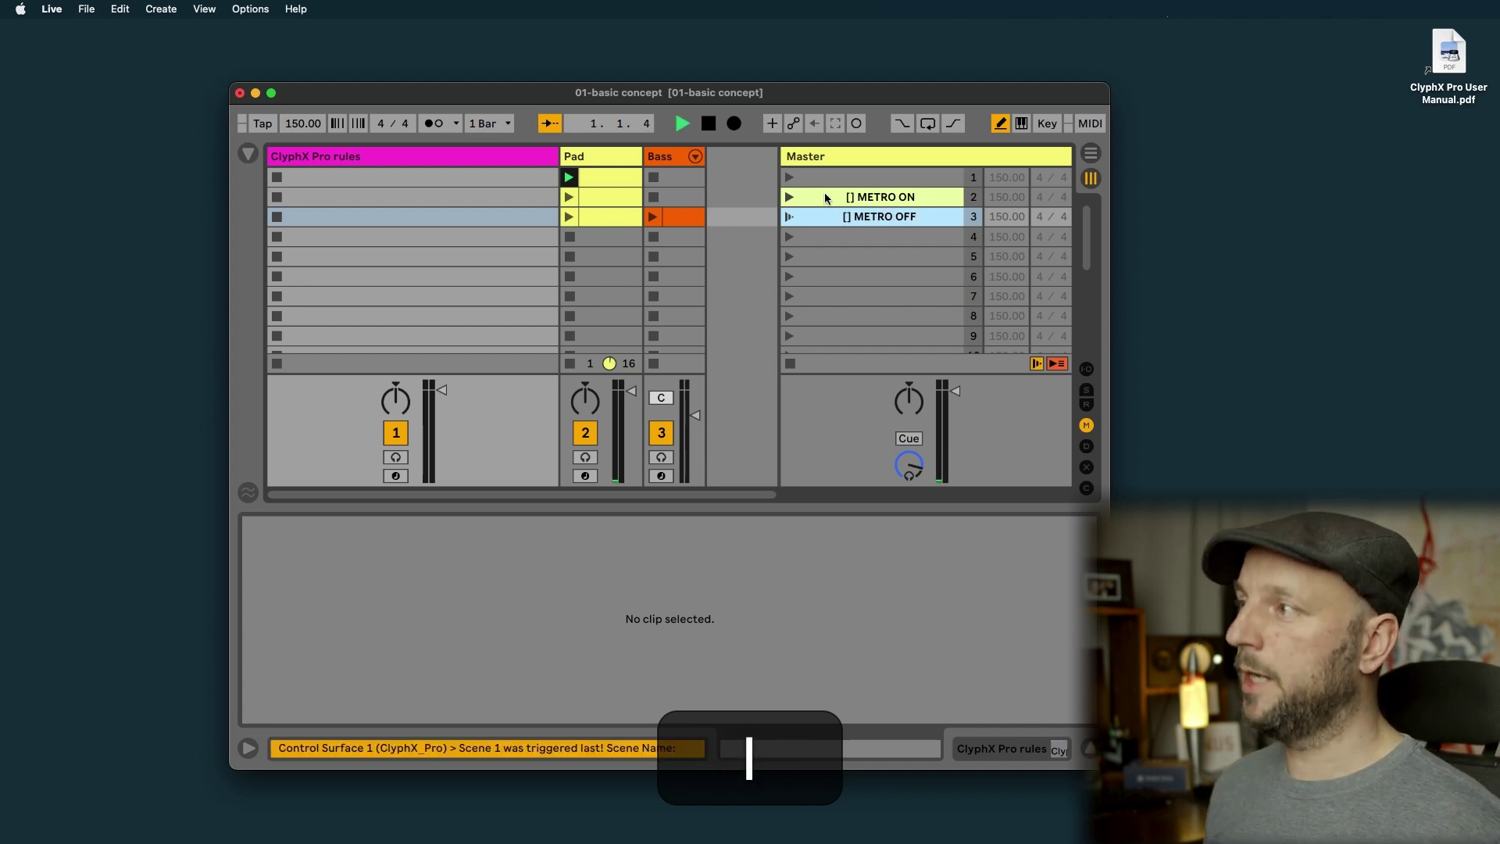
{"action": "key", "text": "2"}
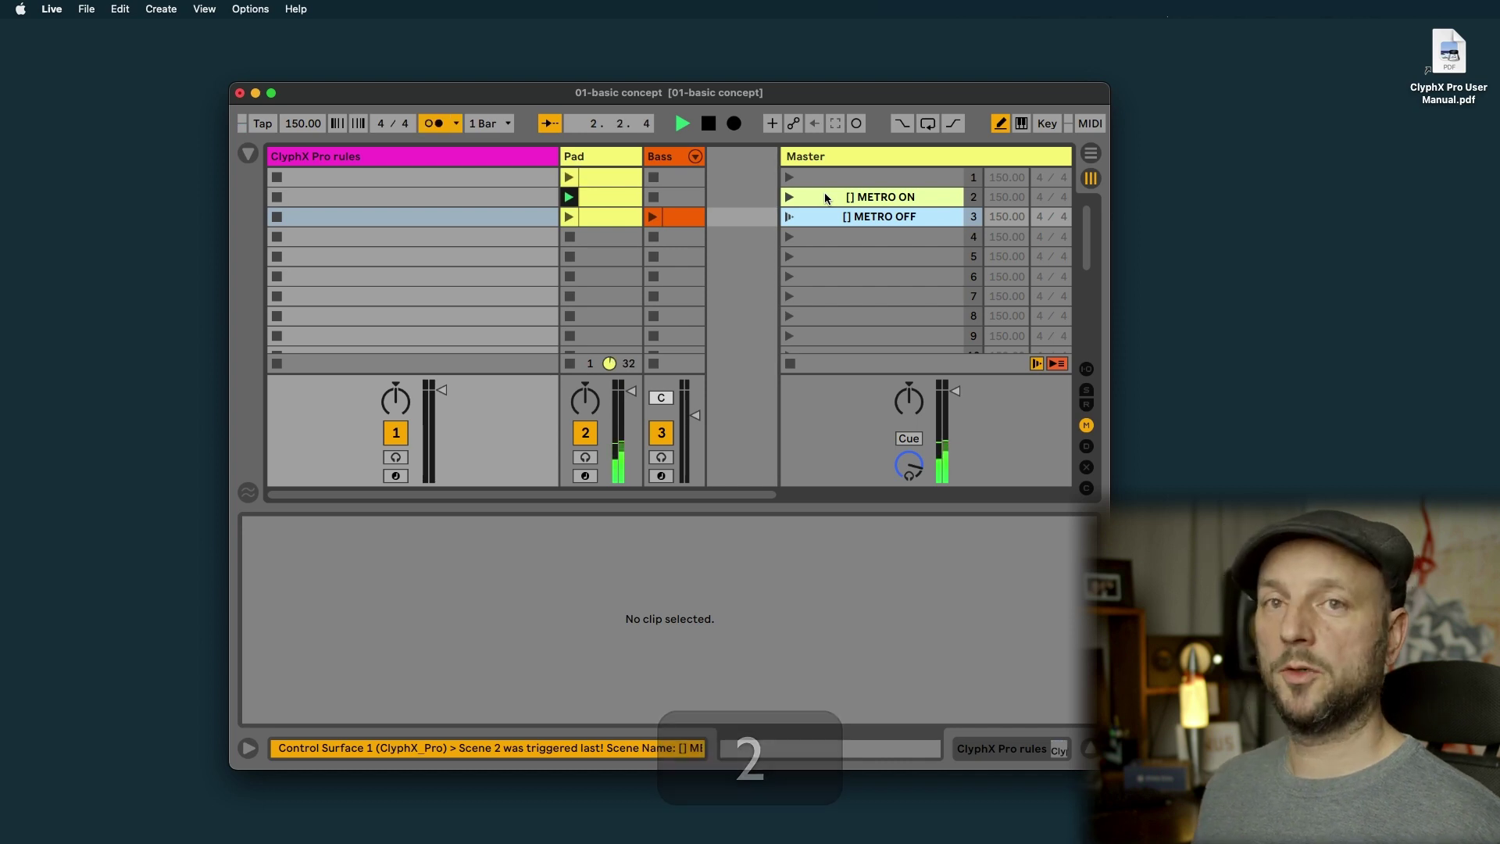
{"action": "key", "text": "3"}
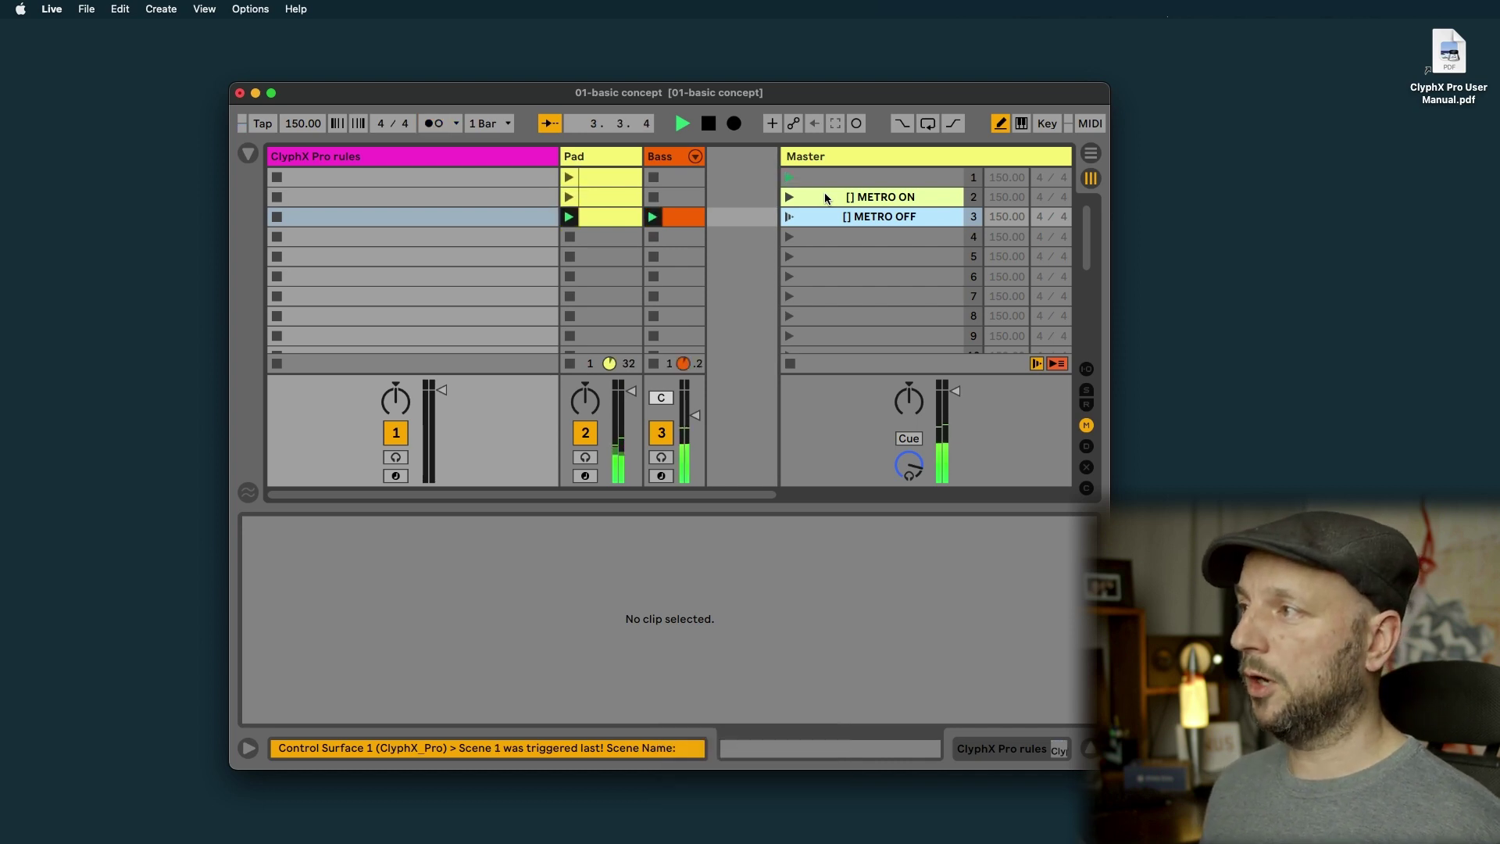
{"action": "key", "text": "space"}
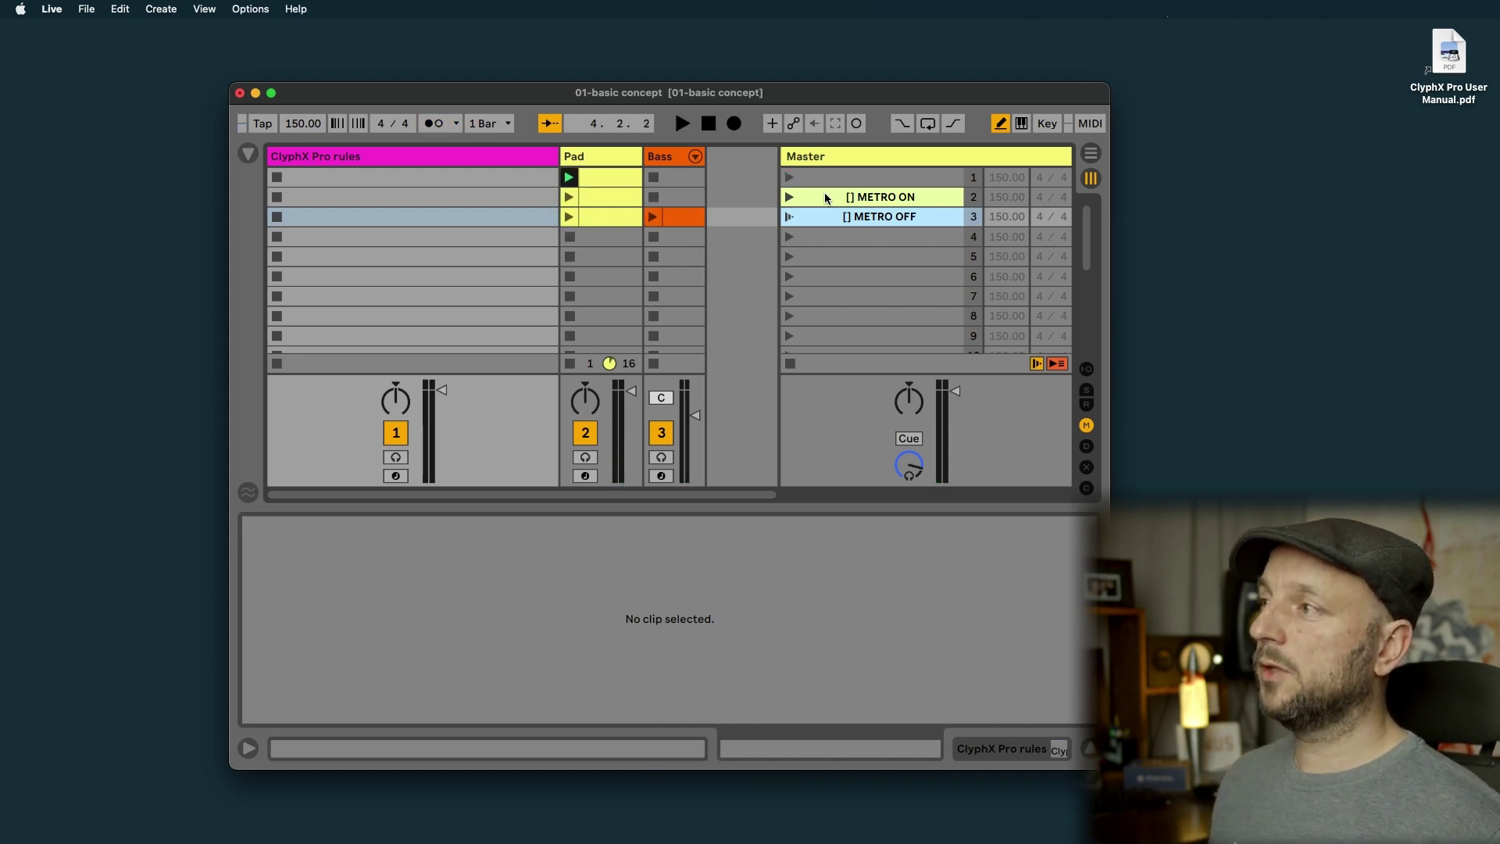
Step: Switch to Arrangement View and start playback to test the METRO ON and METRO OFF locators
{"action": "key", "text": "Tab"}
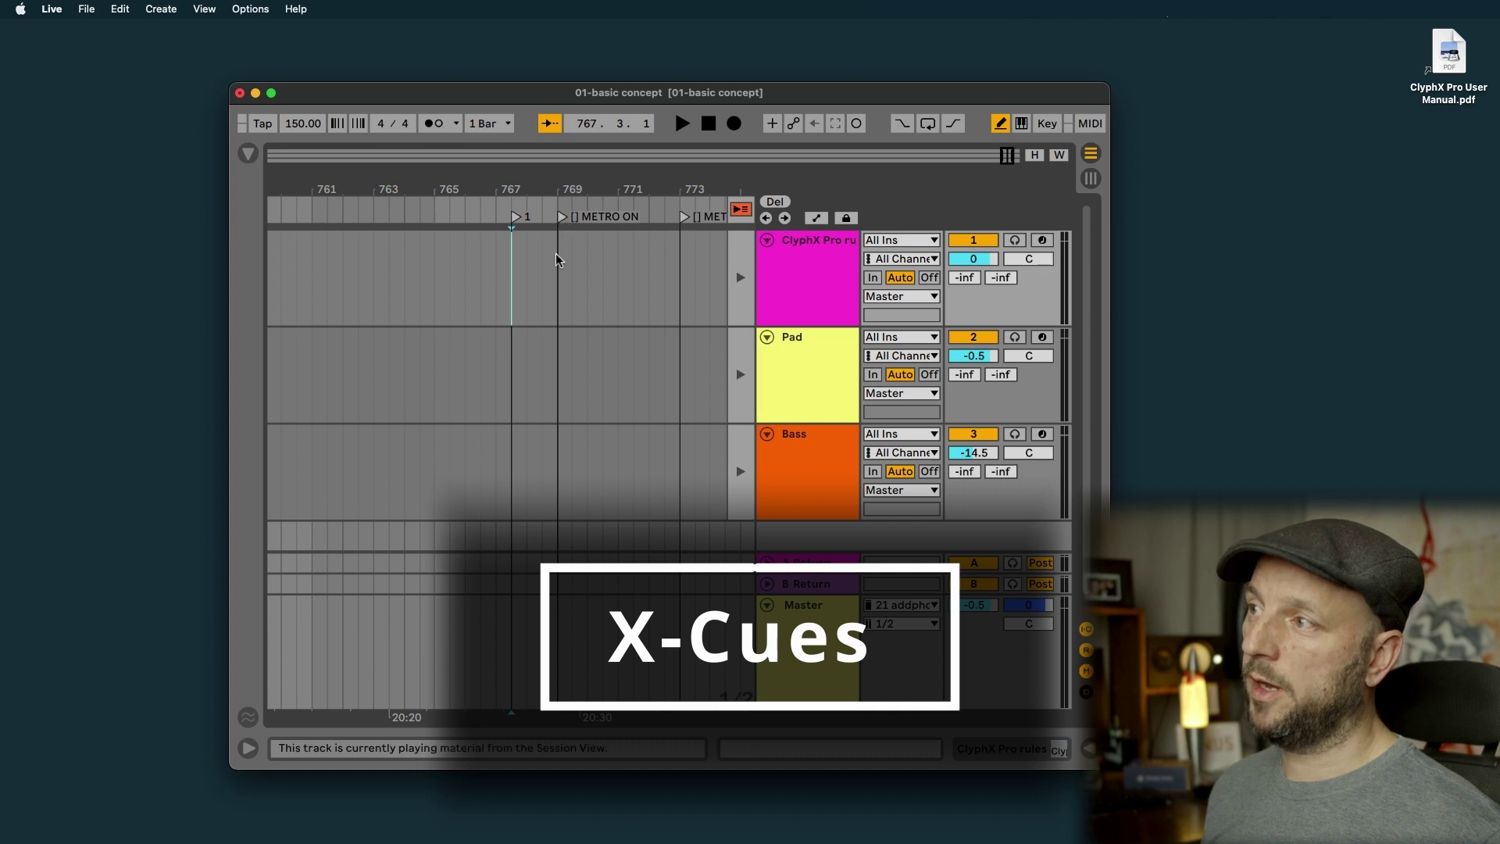
{"action": "key", "text": "space"}
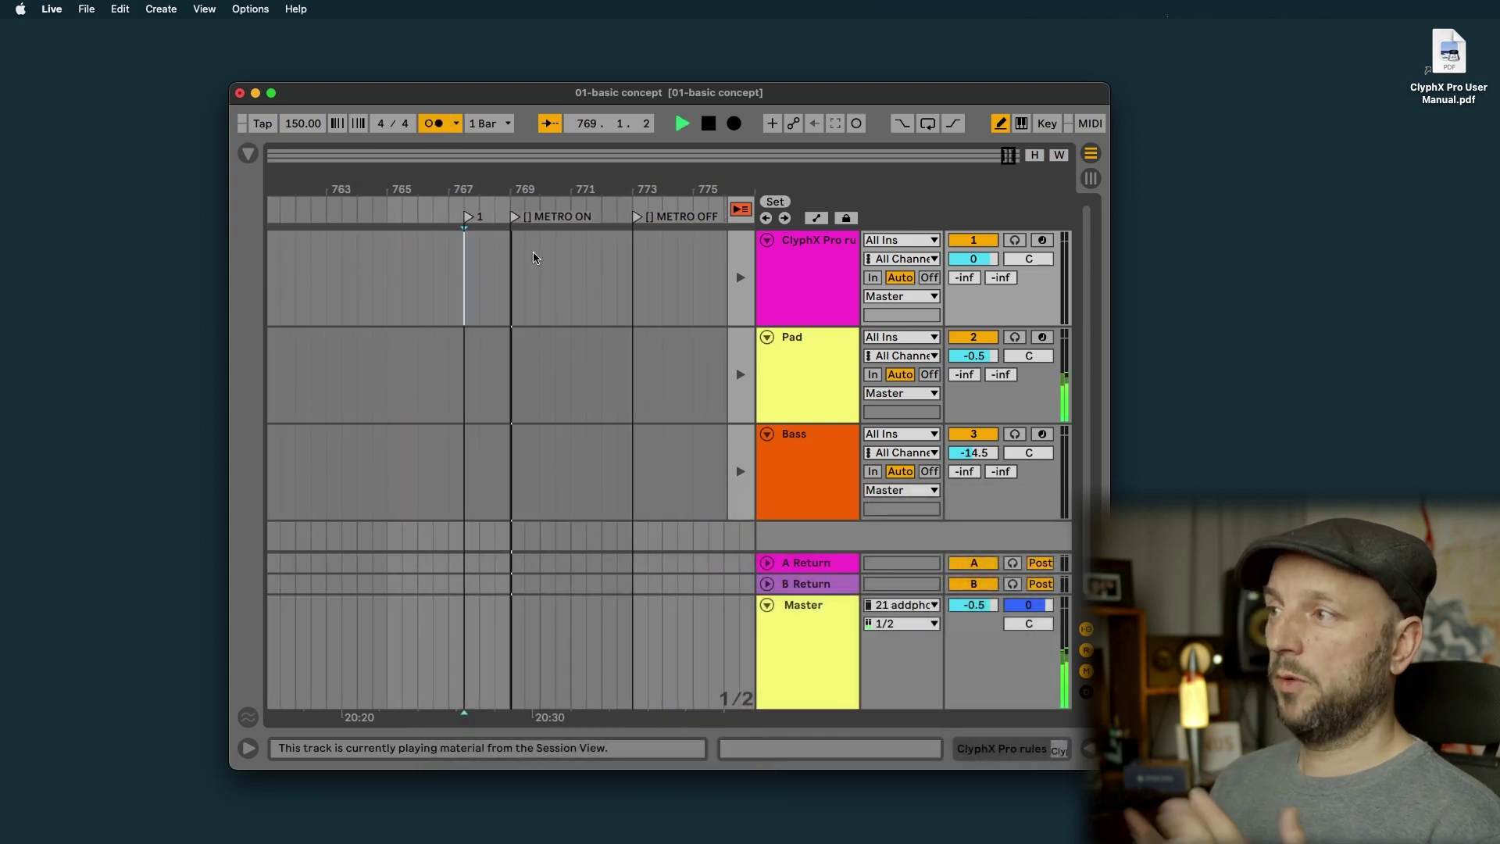